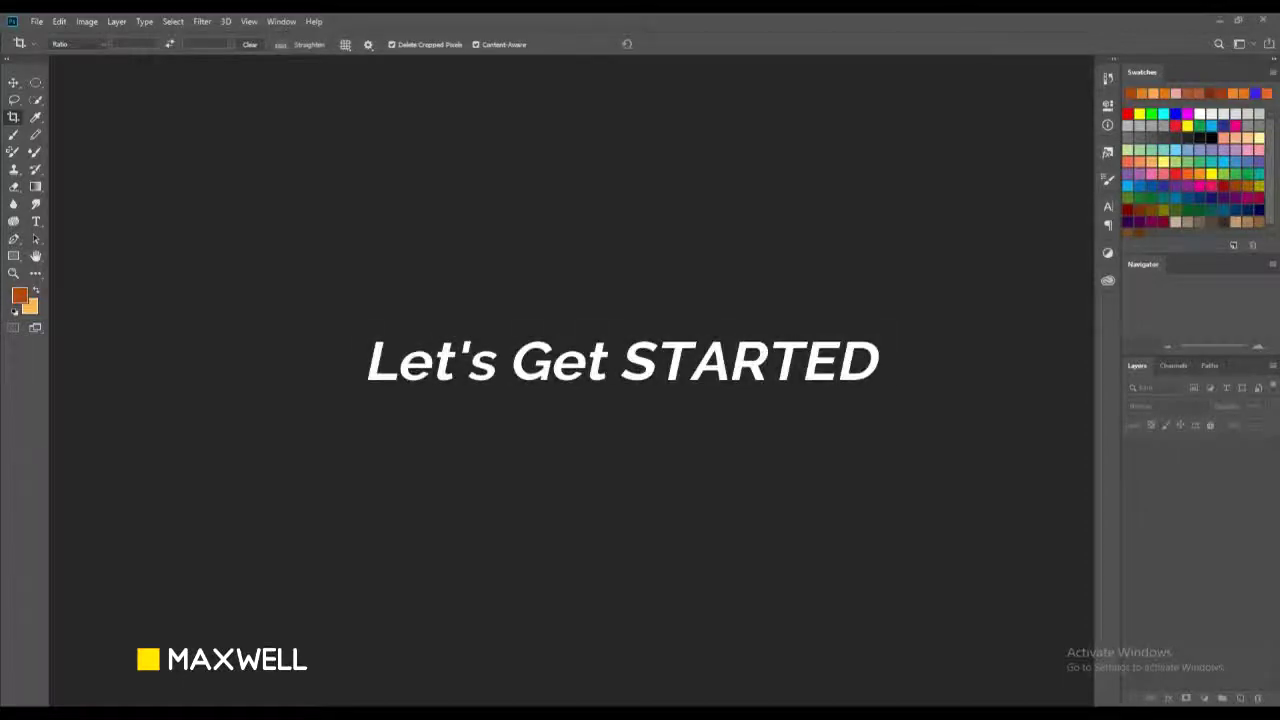
Step: Open 'lamborghini gallardo superleggera' from the Desktop through File > Open
left_click(36, 21)
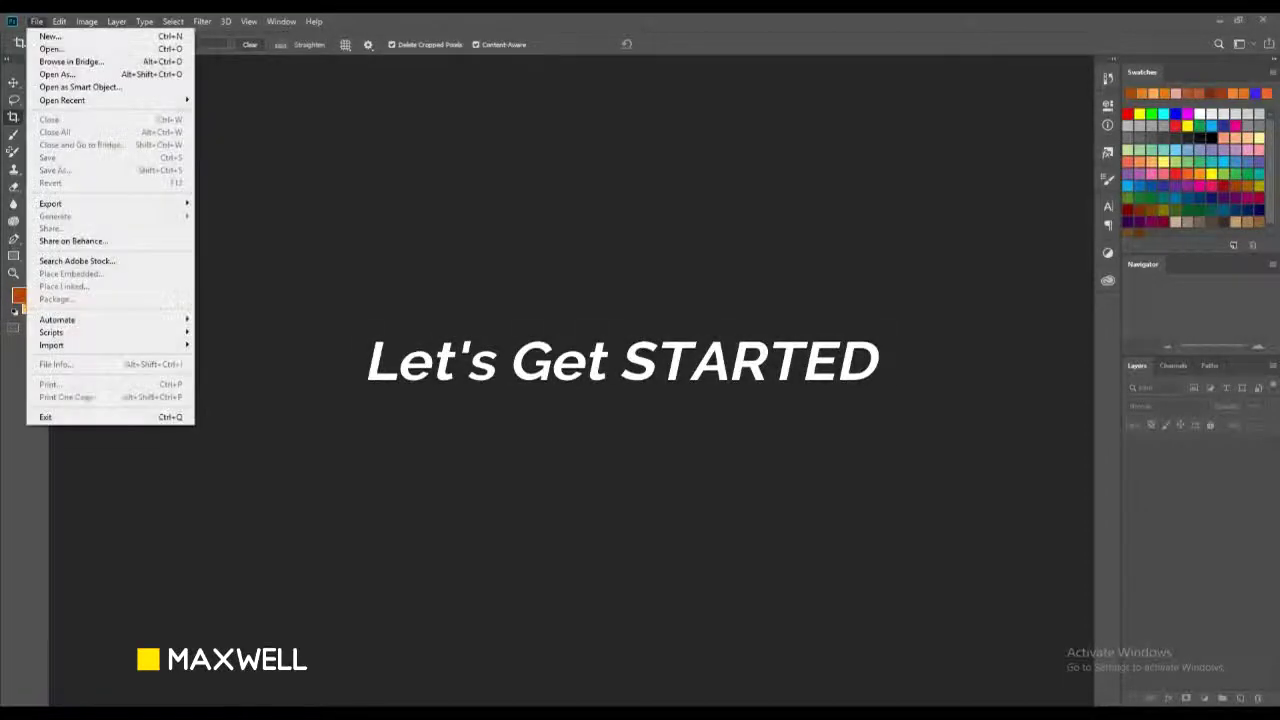
left_click(50, 48)
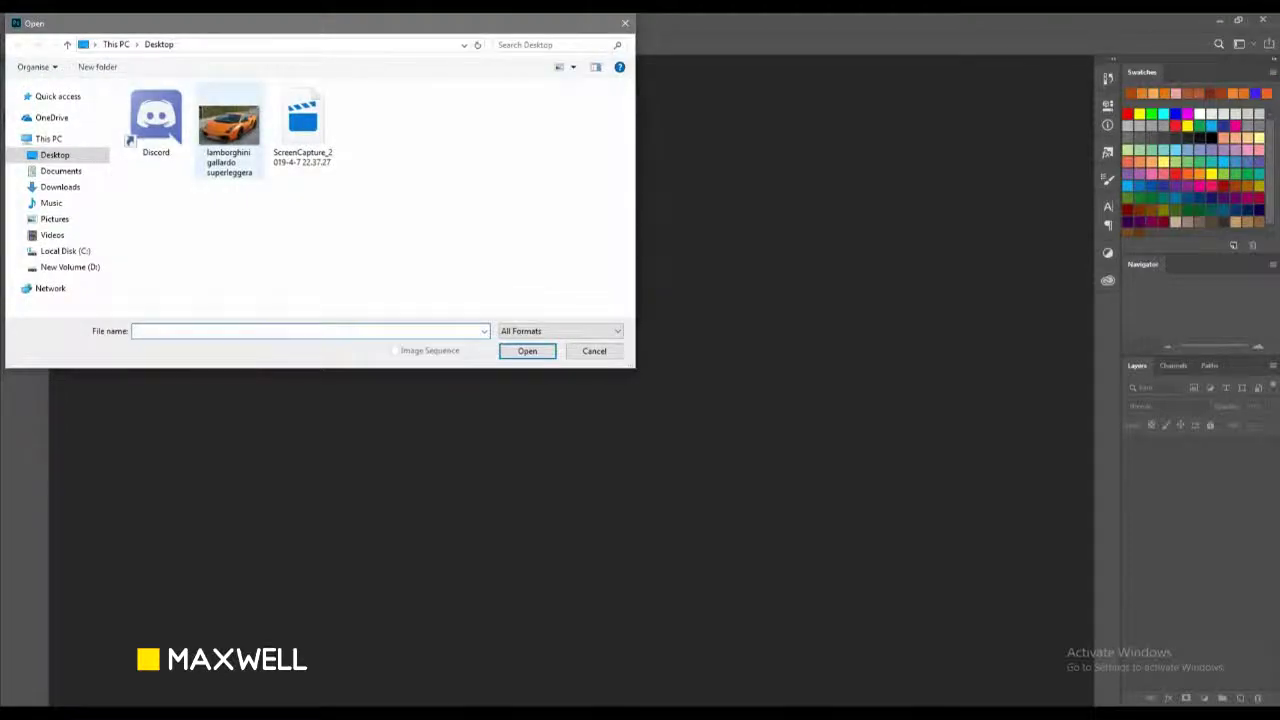
left_click(229, 130)
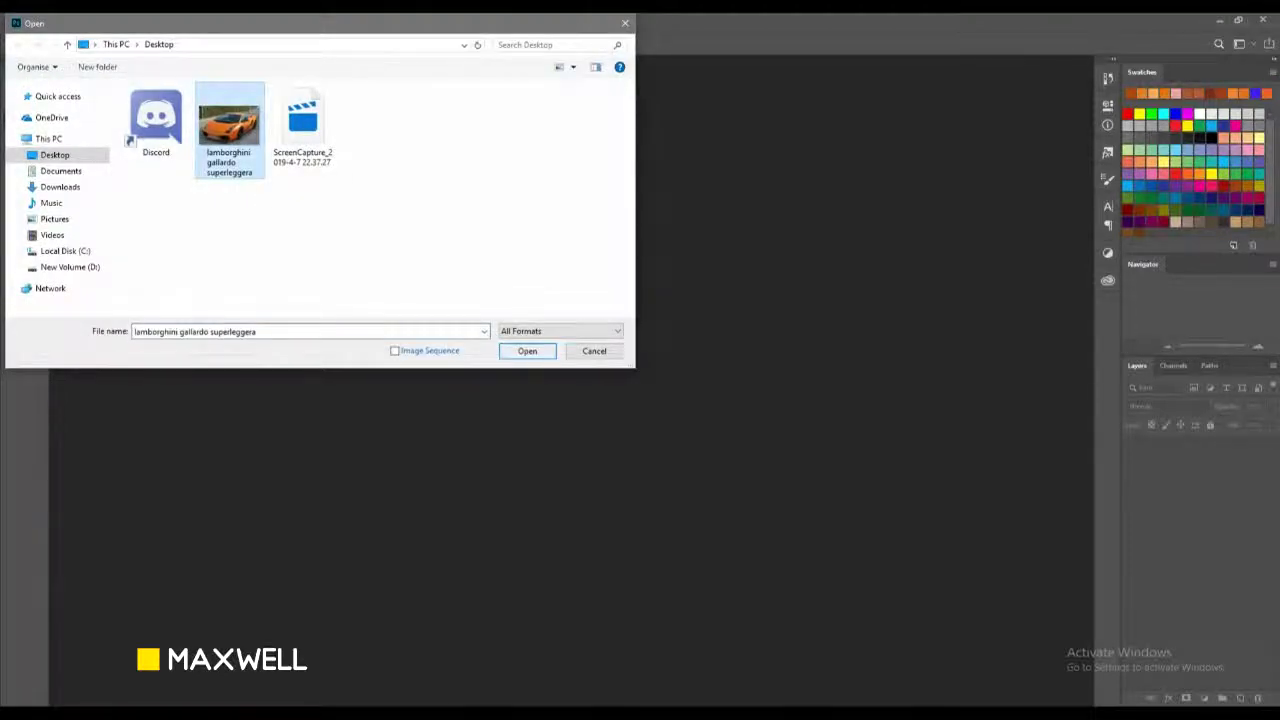
left_click(527, 351)
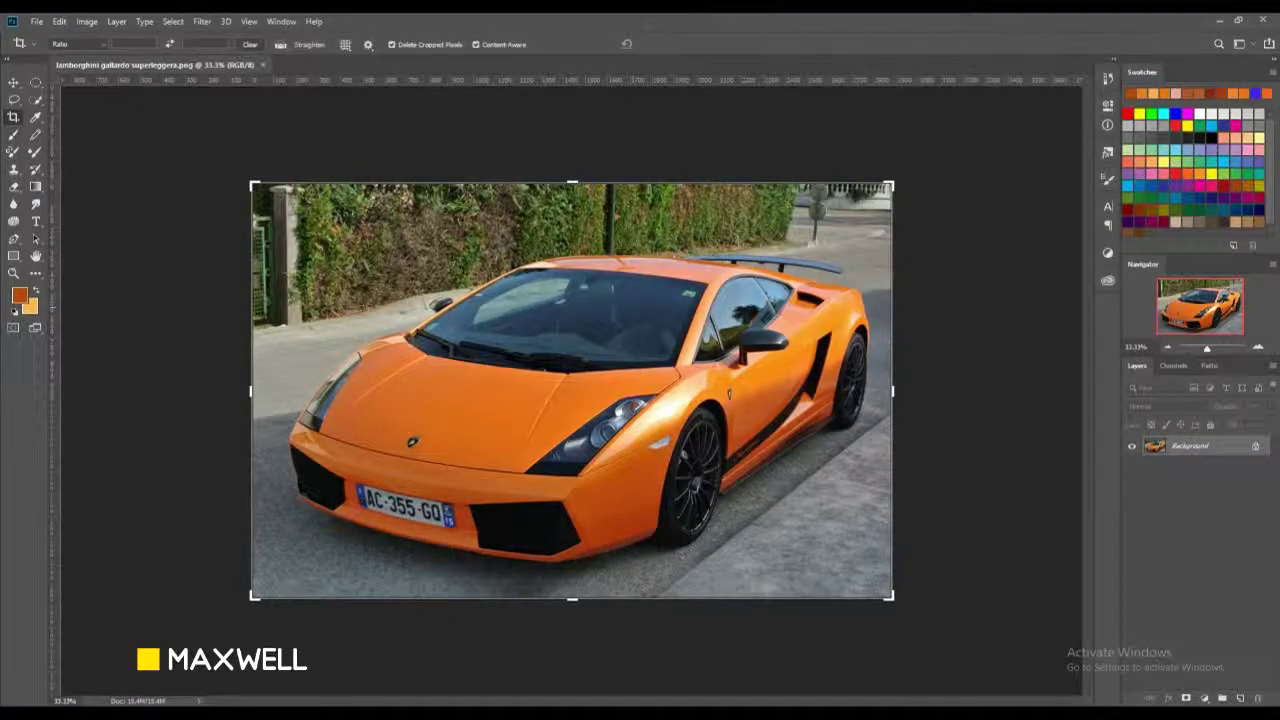
Step: Switch to the Rectangular Marquee tool and bring up Color Range from the image's context menu
left_click(13, 82)
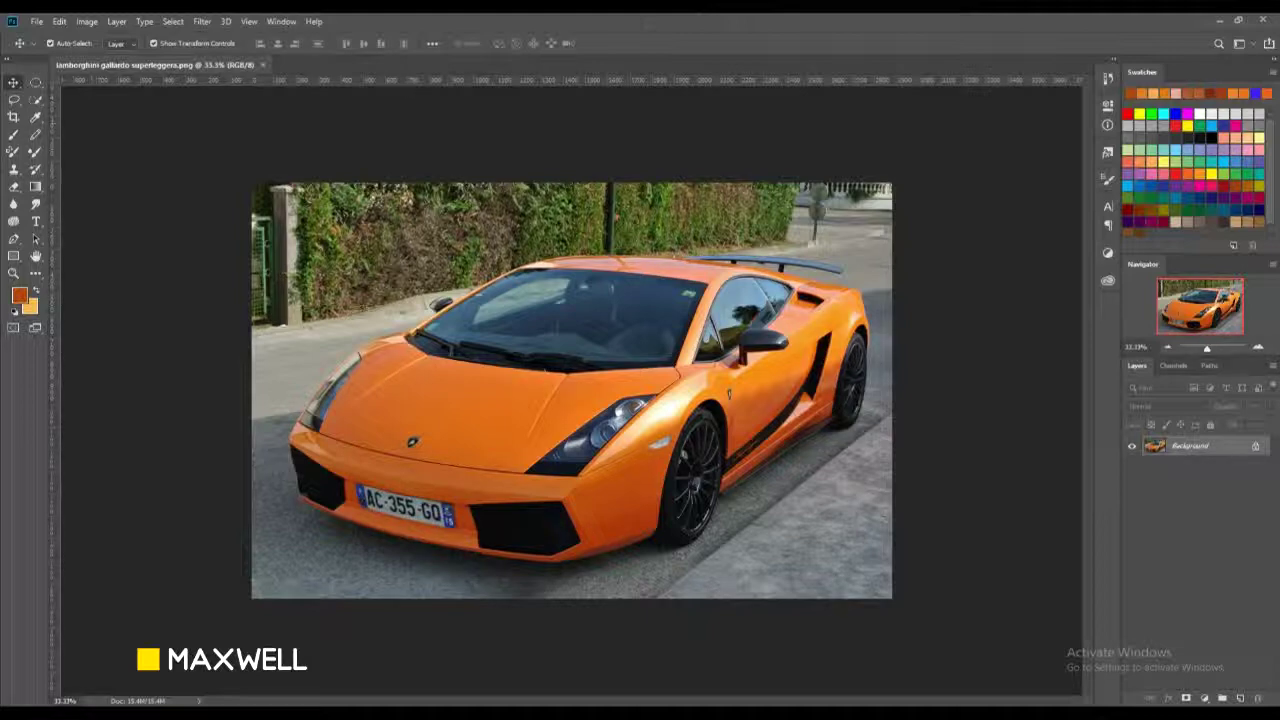
left_click(35, 82)
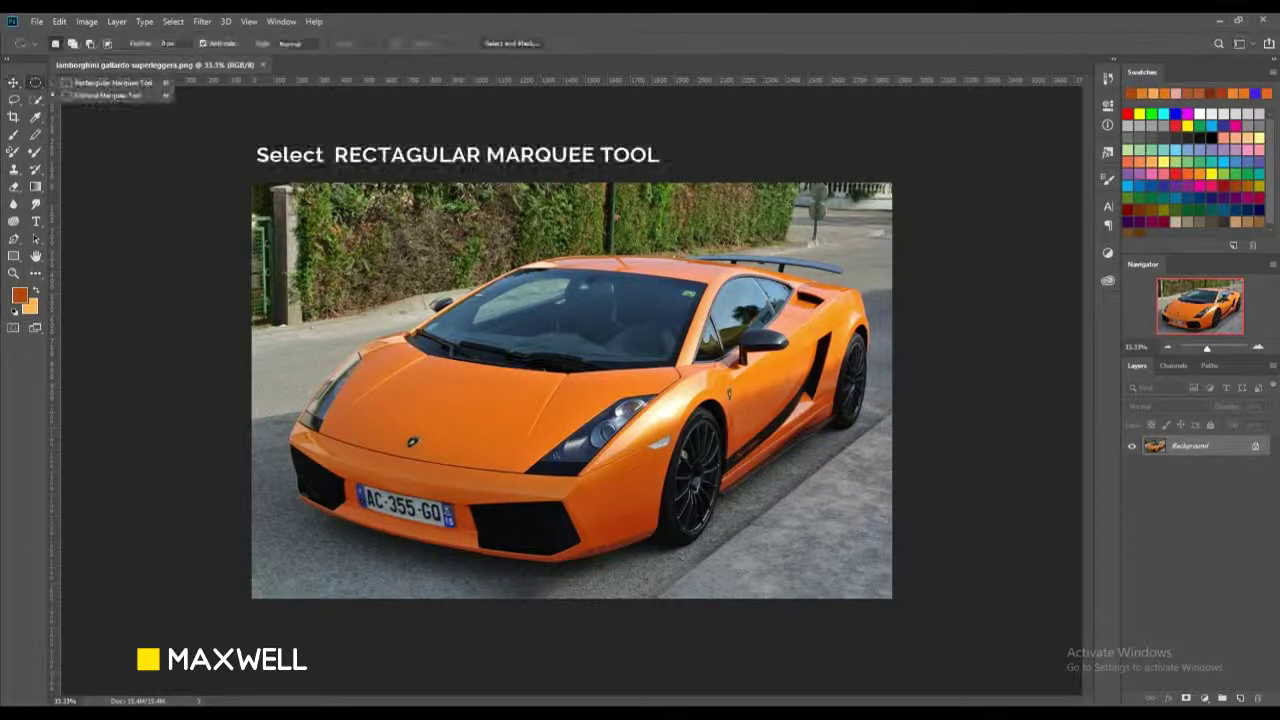
key("shift+m")
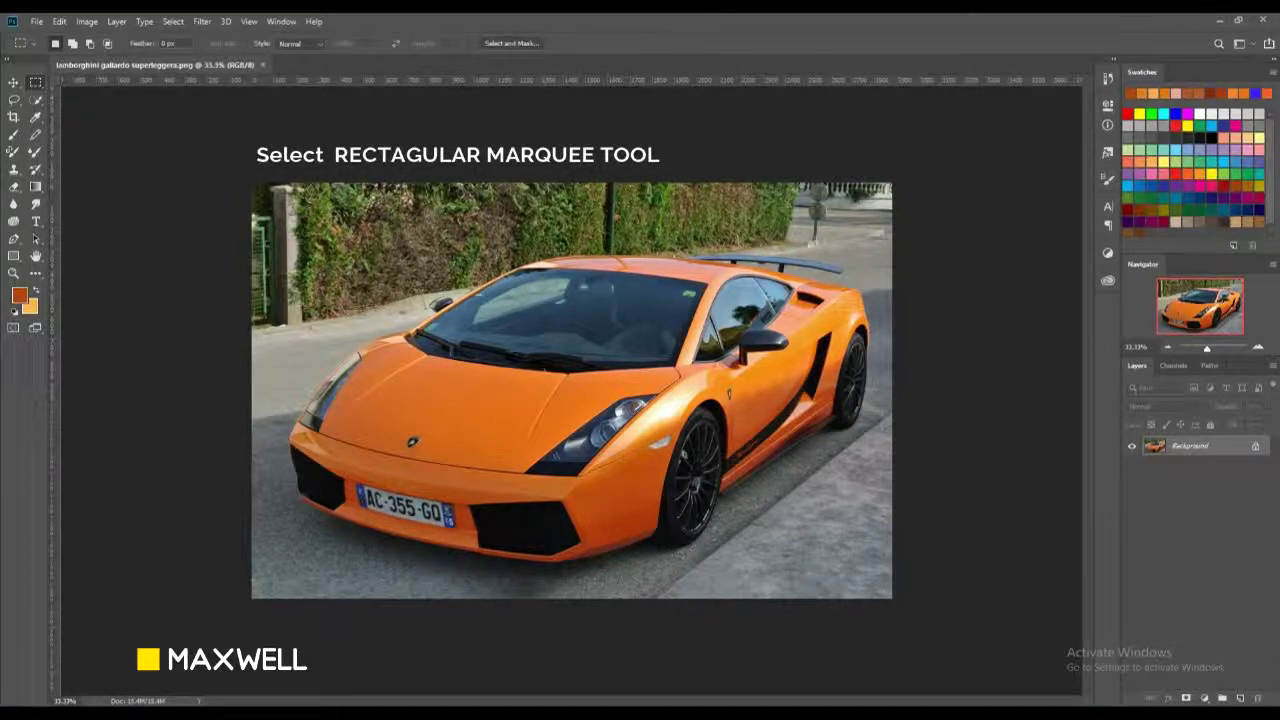
right_click(472, 402)
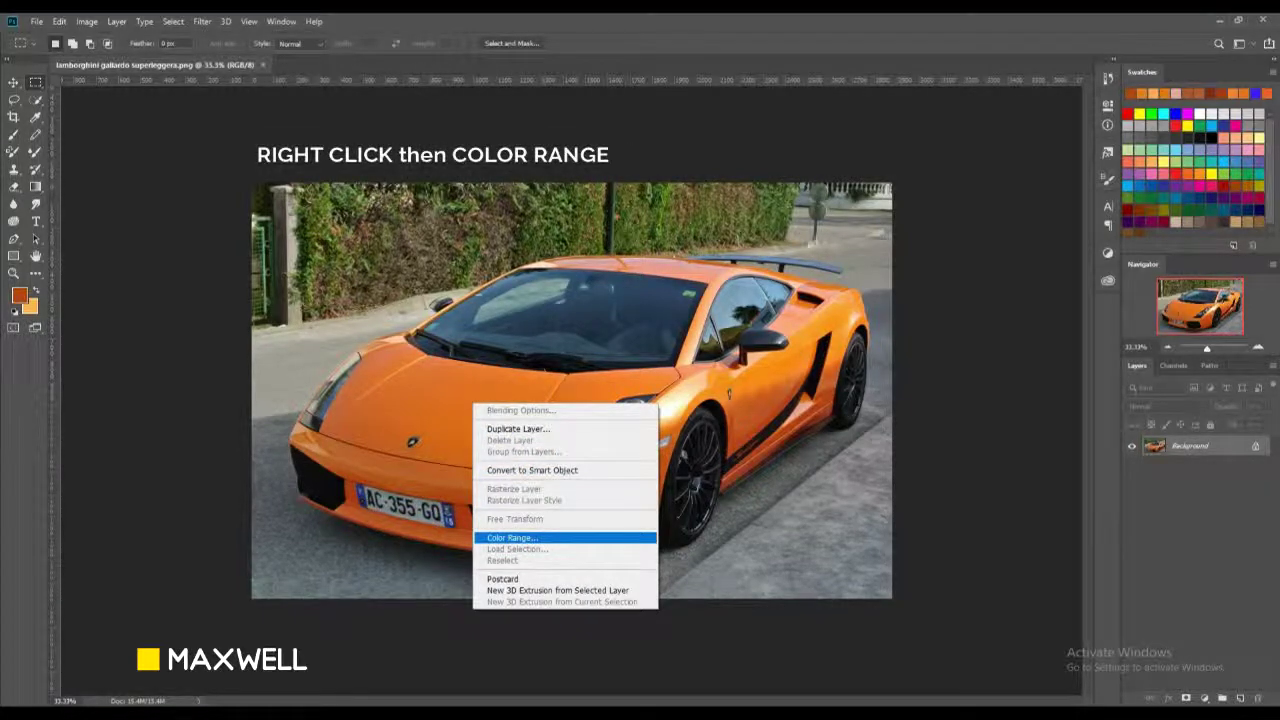
left_click(512, 538)
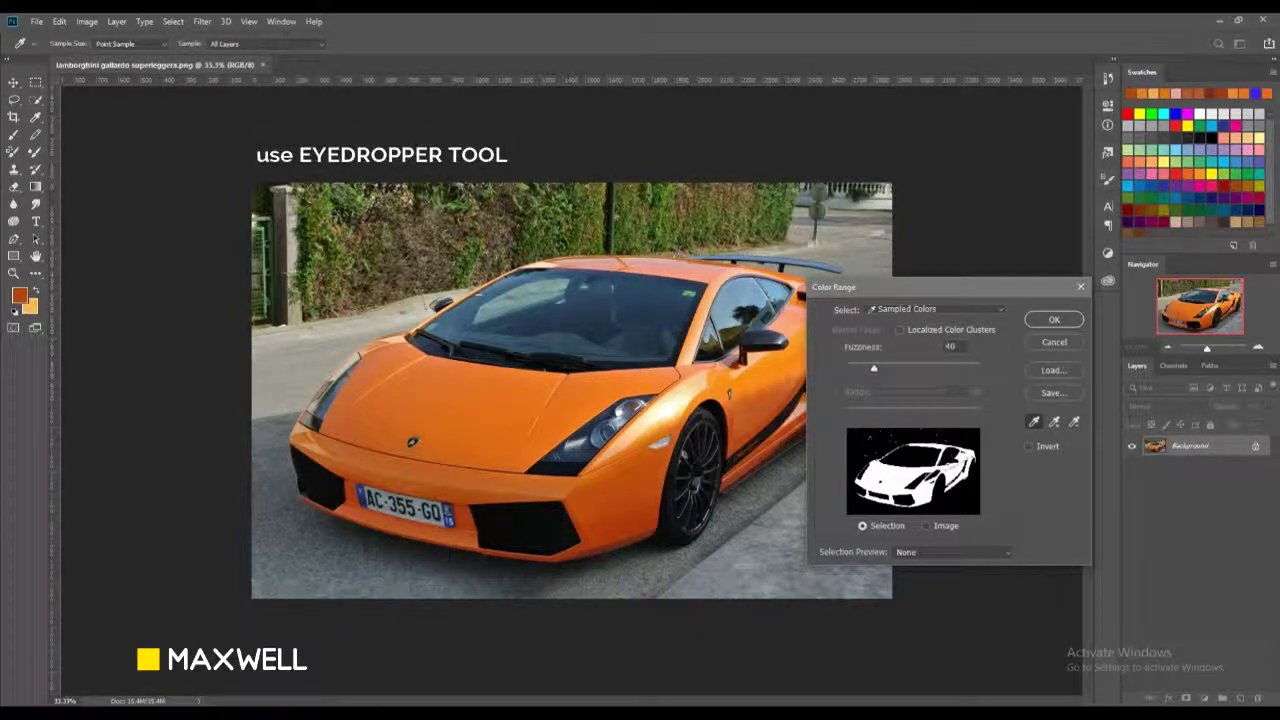
Step: Sample the orange paint, add more samples at Fuzziness 40, and apply the Color Range selection
left_click(420, 370)
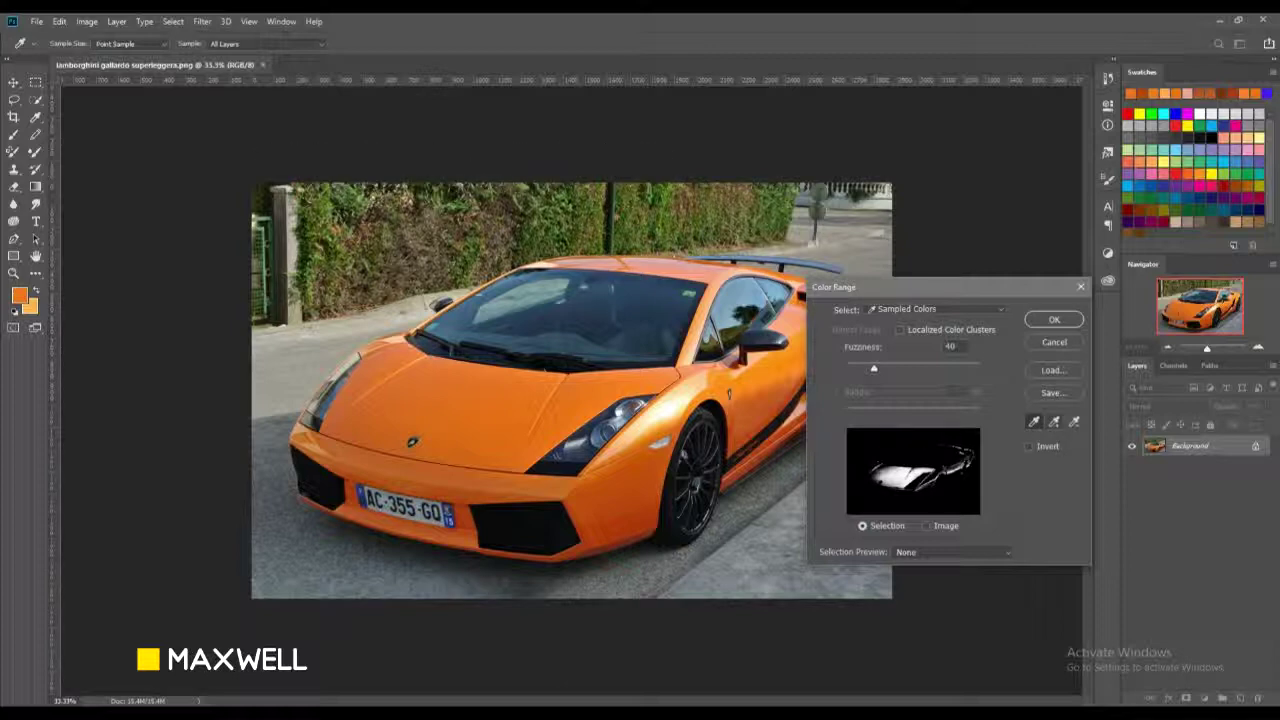
left_click(1054, 421)
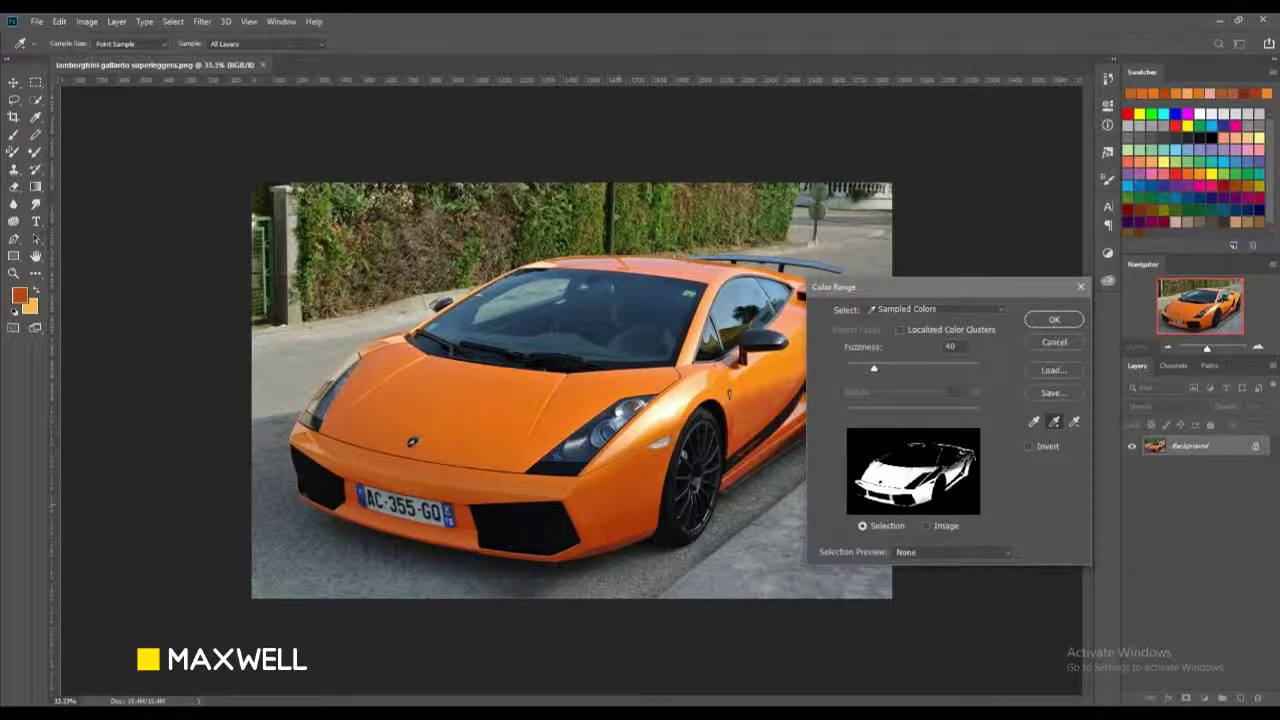
left_click_drag(950, 287, 1050, 281)
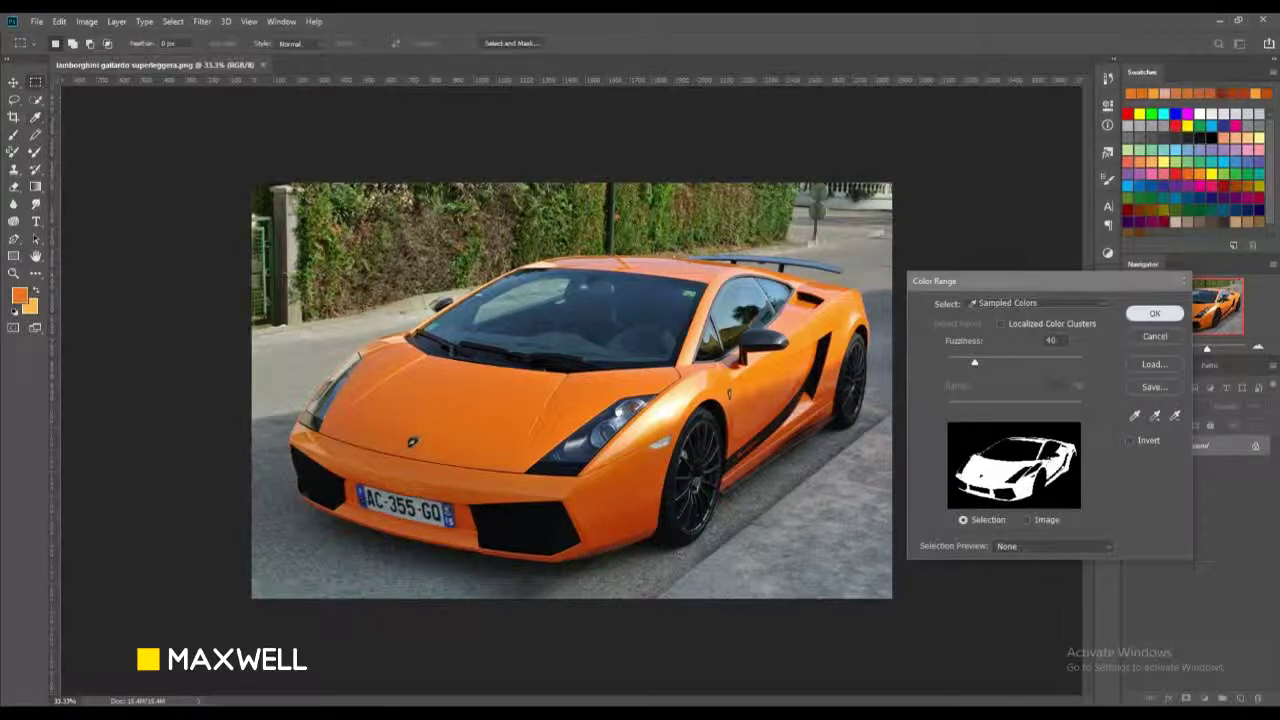
key("Return")
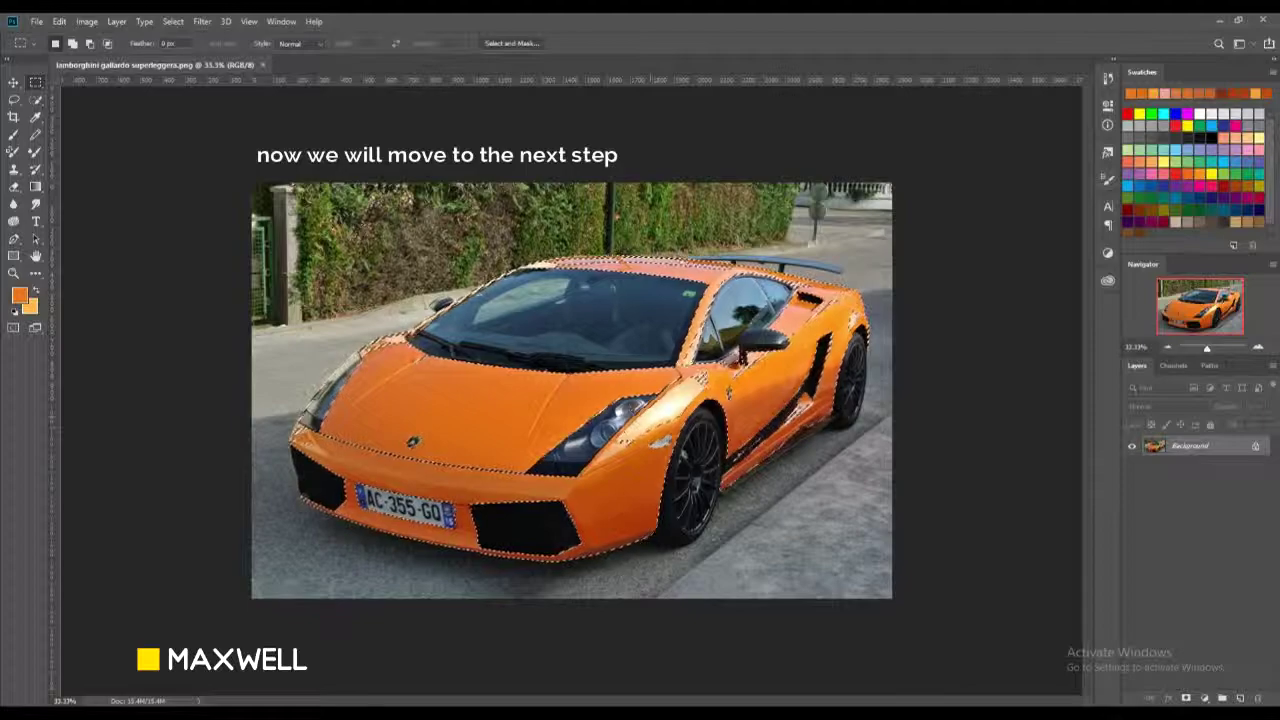
Step: Paste the selected orange bodywork as a new Layer 1 and inspect the cut-out edges
key("ctrl+plus")
key("ctrl+plus")
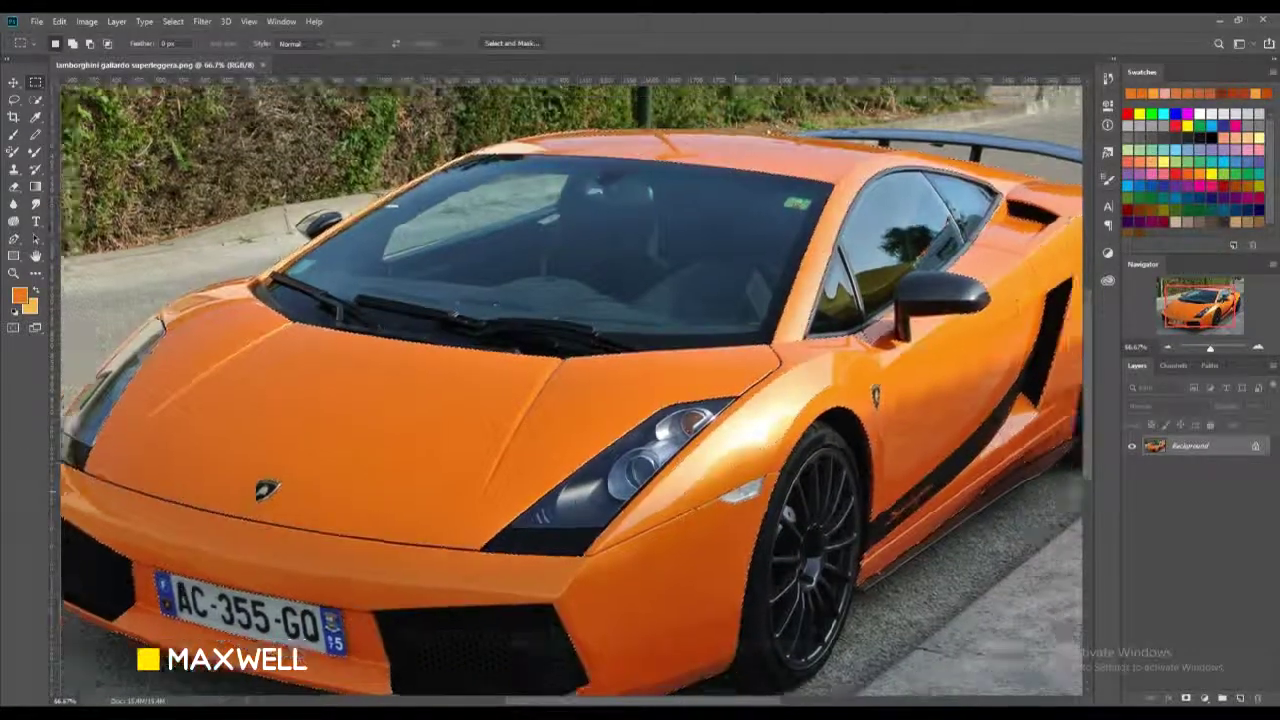
key("ctrl+minus")
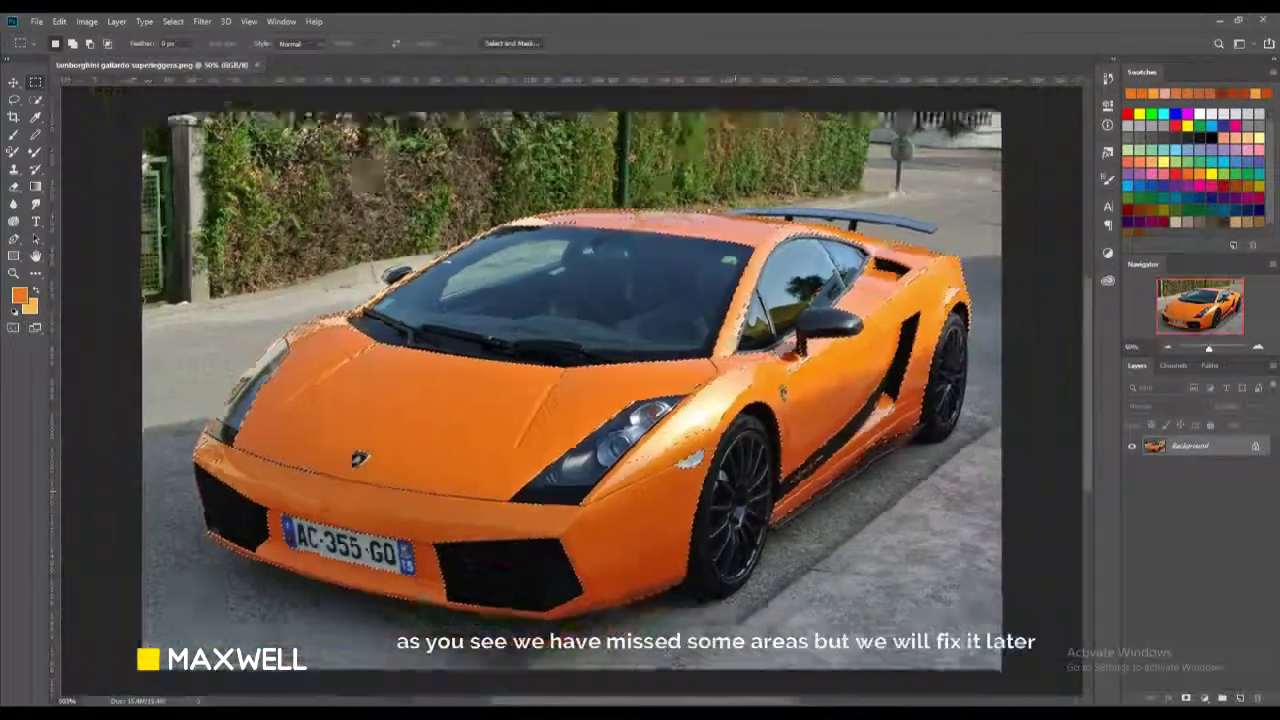
key("ctrl+minus")
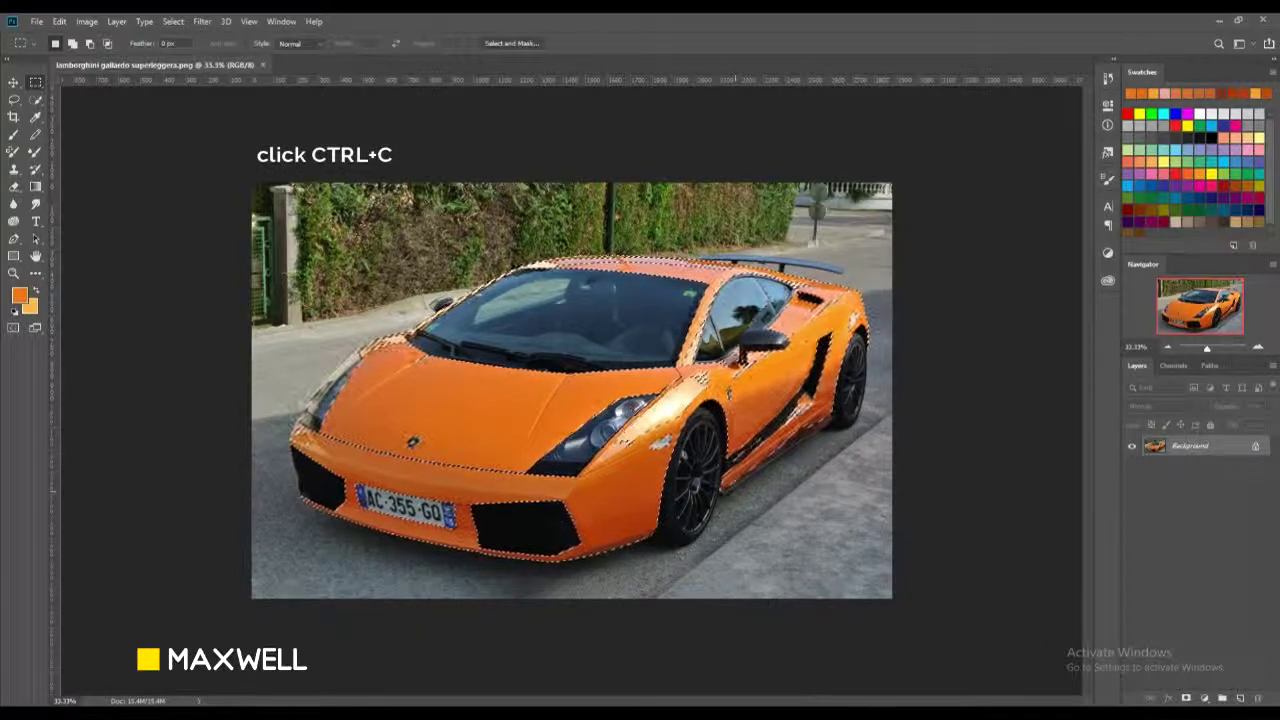
key("ctrl+v")
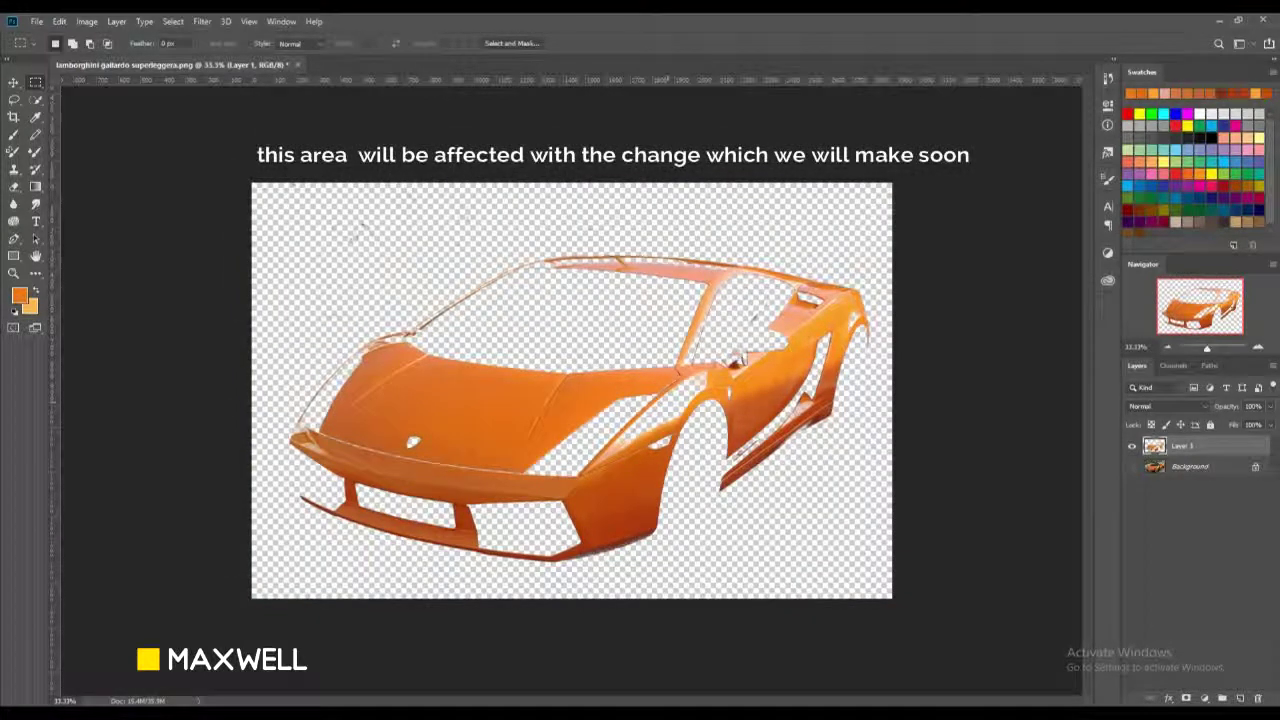
key("ctrl+plus")
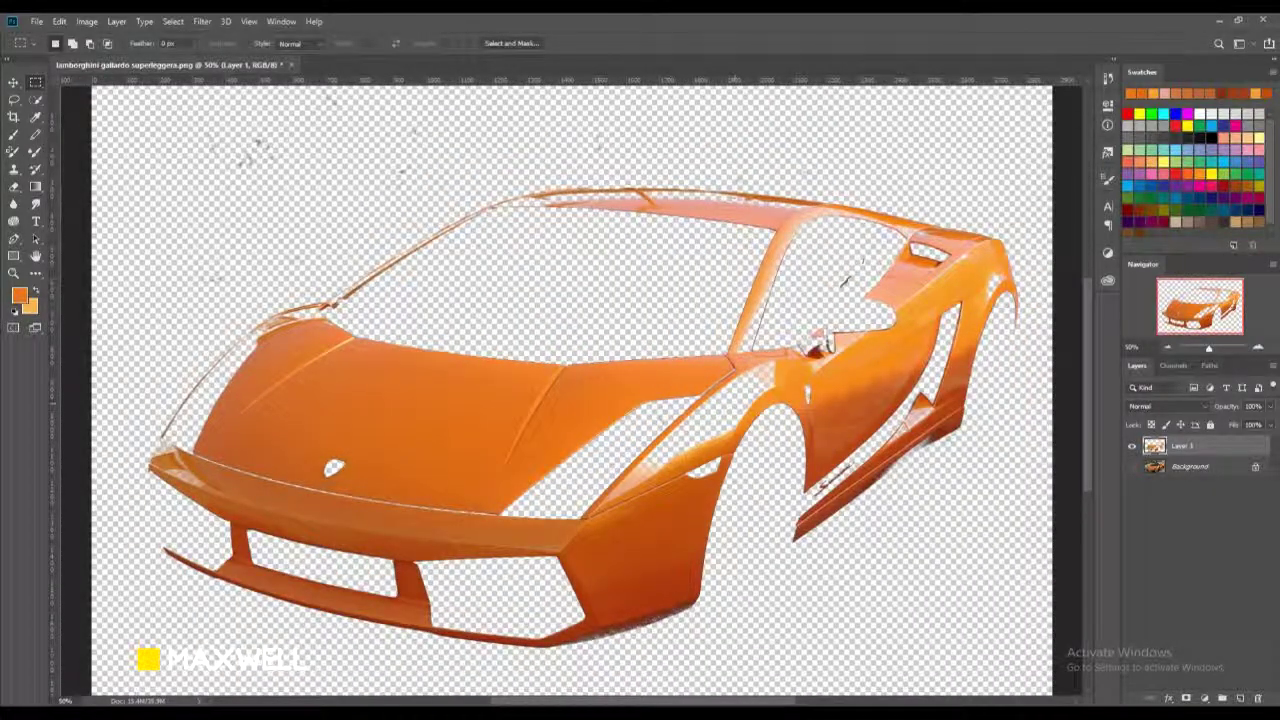
key("ctrl+minus")
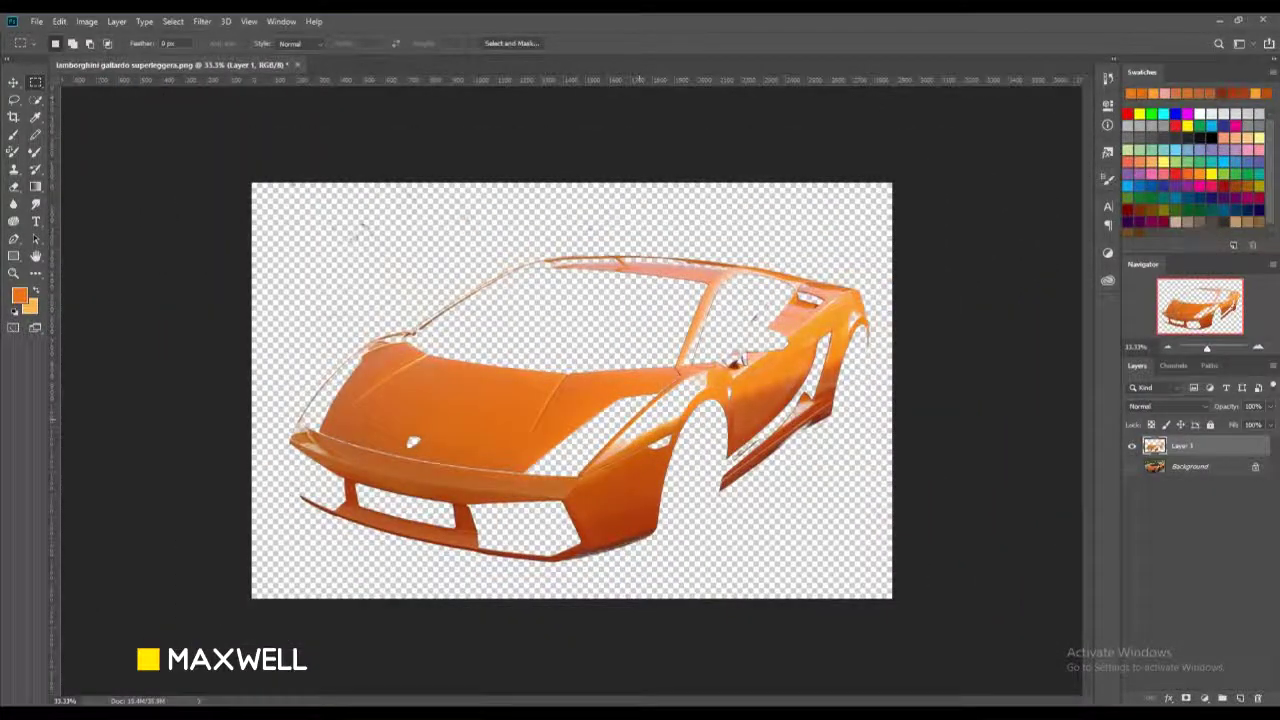
Step: Show the Background, outline the missed front-fender area with the Polygonal Lasso, and activate Background
left_click(1131, 466)
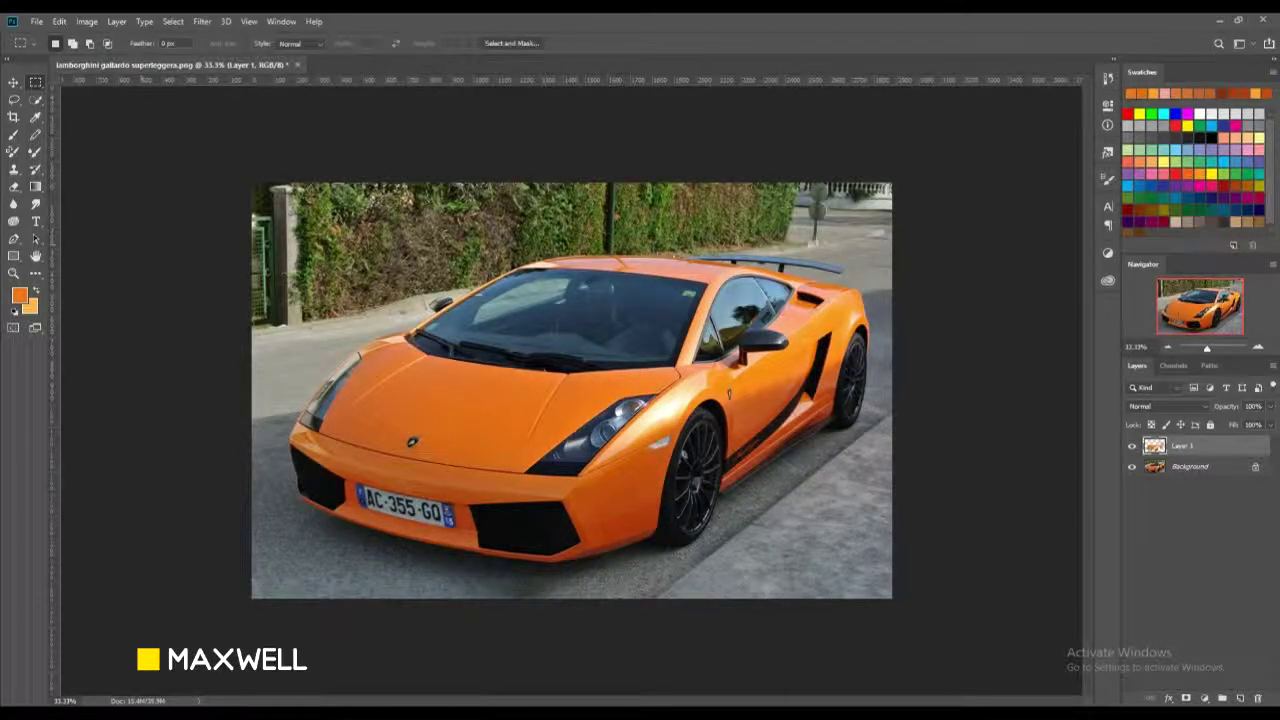
left_click(13, 99)
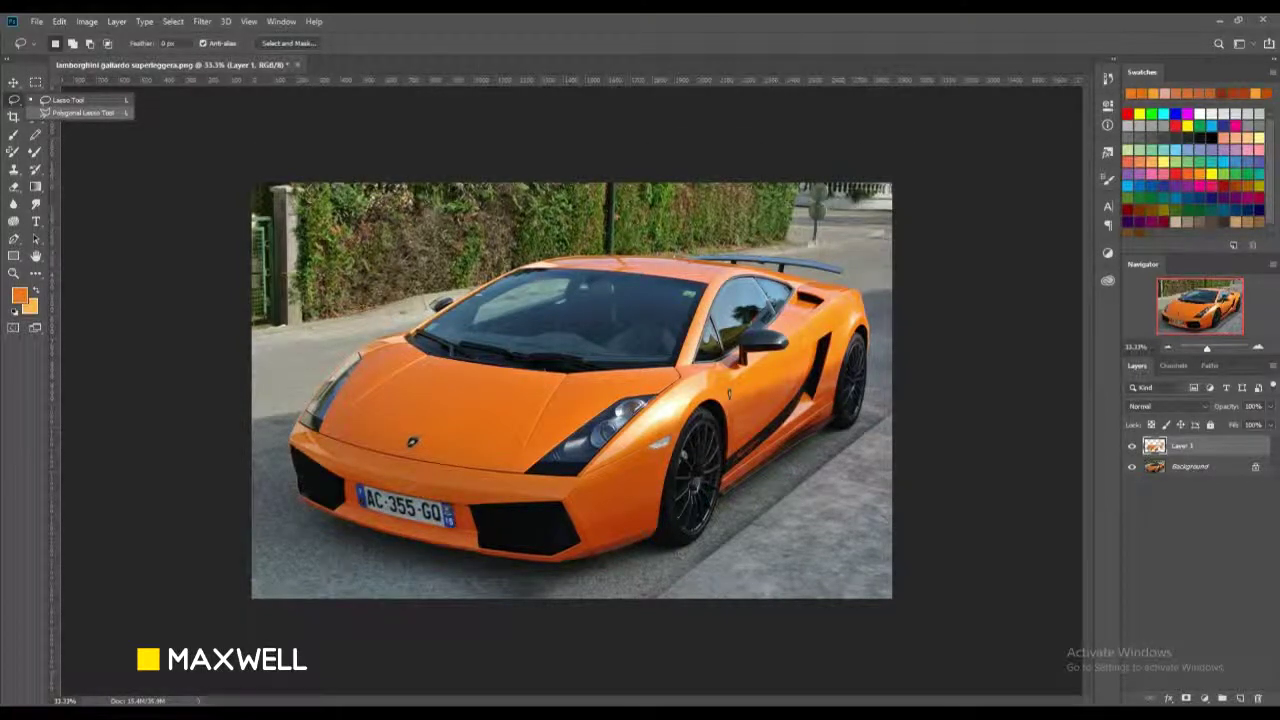
left_click(82, 112)
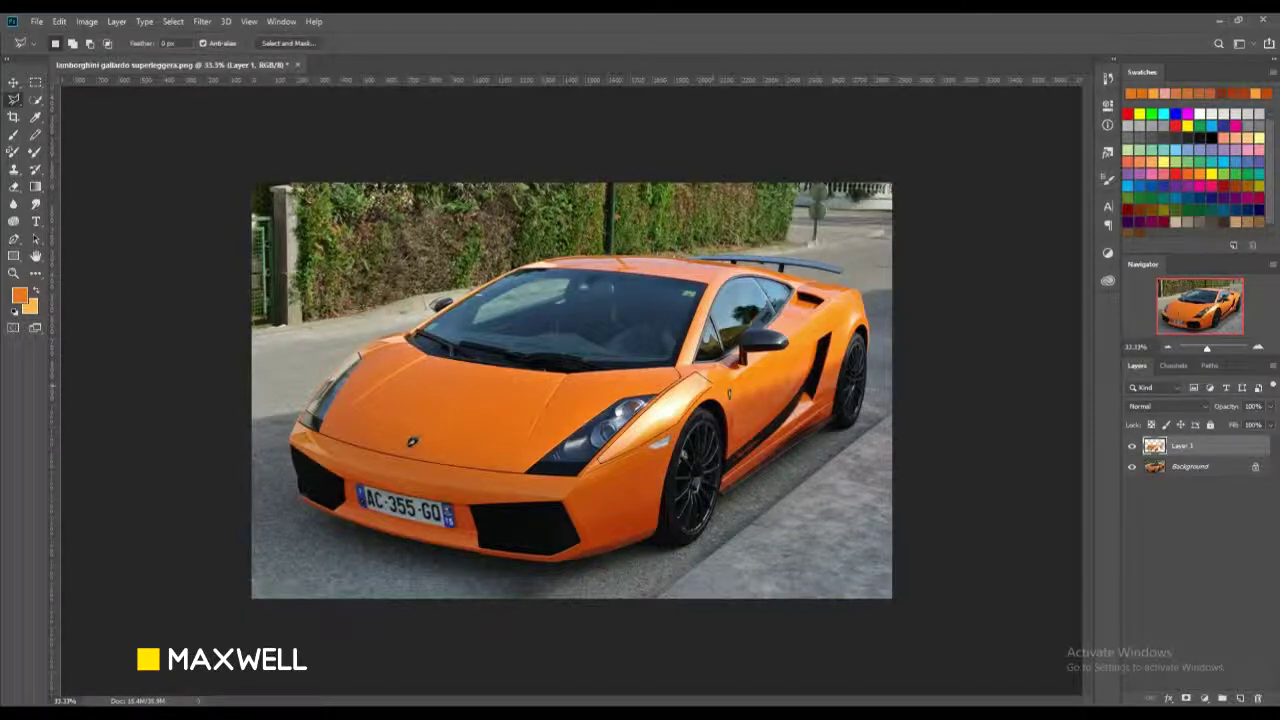
left_click(600, 462)
left_click(660, 408)
left_click(702, 376)
key("alt+bracketleft")
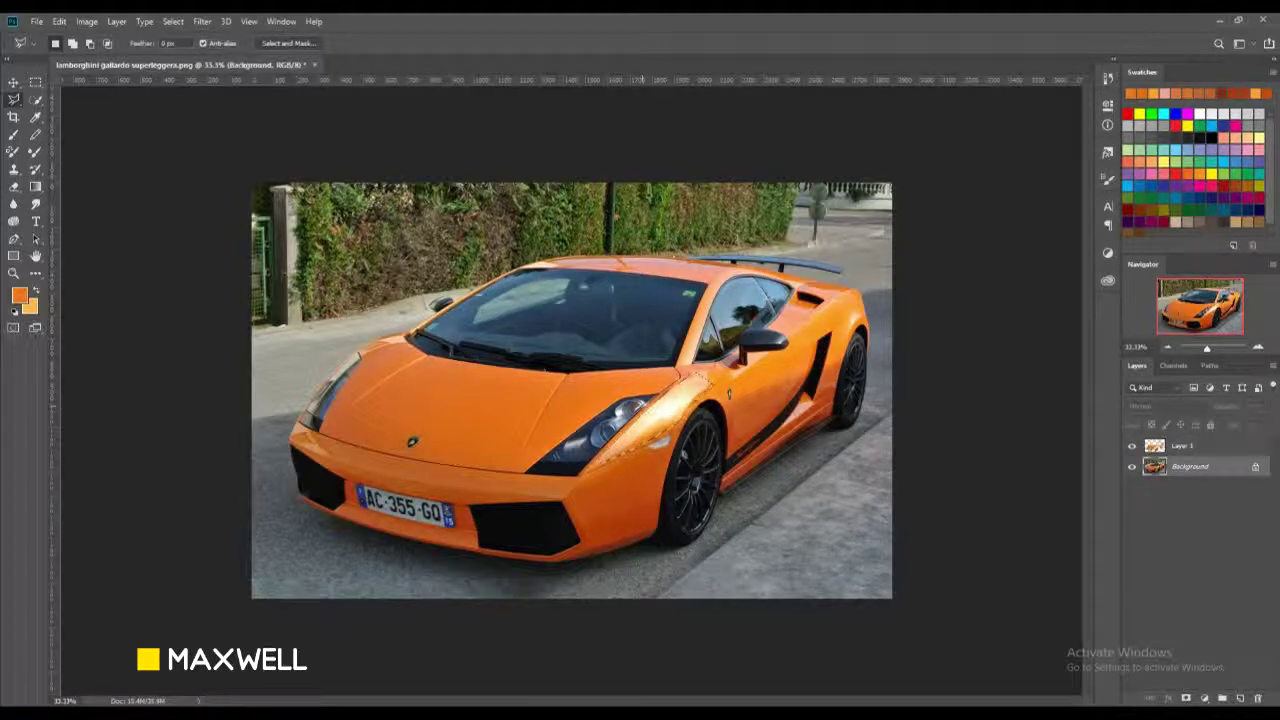
Step: Copy the fender selection onto Layer 2 and compare it with the Background hidden and shown
key("ctrl+j")
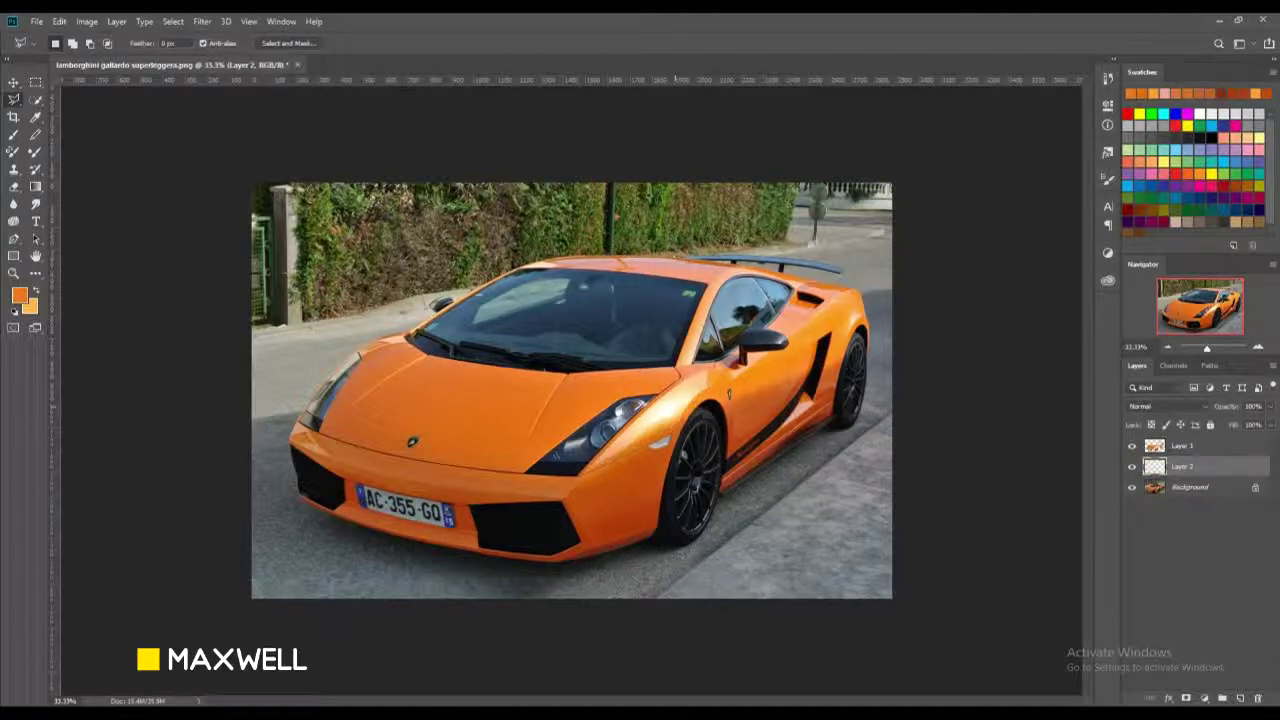
left_click(1131, 487)
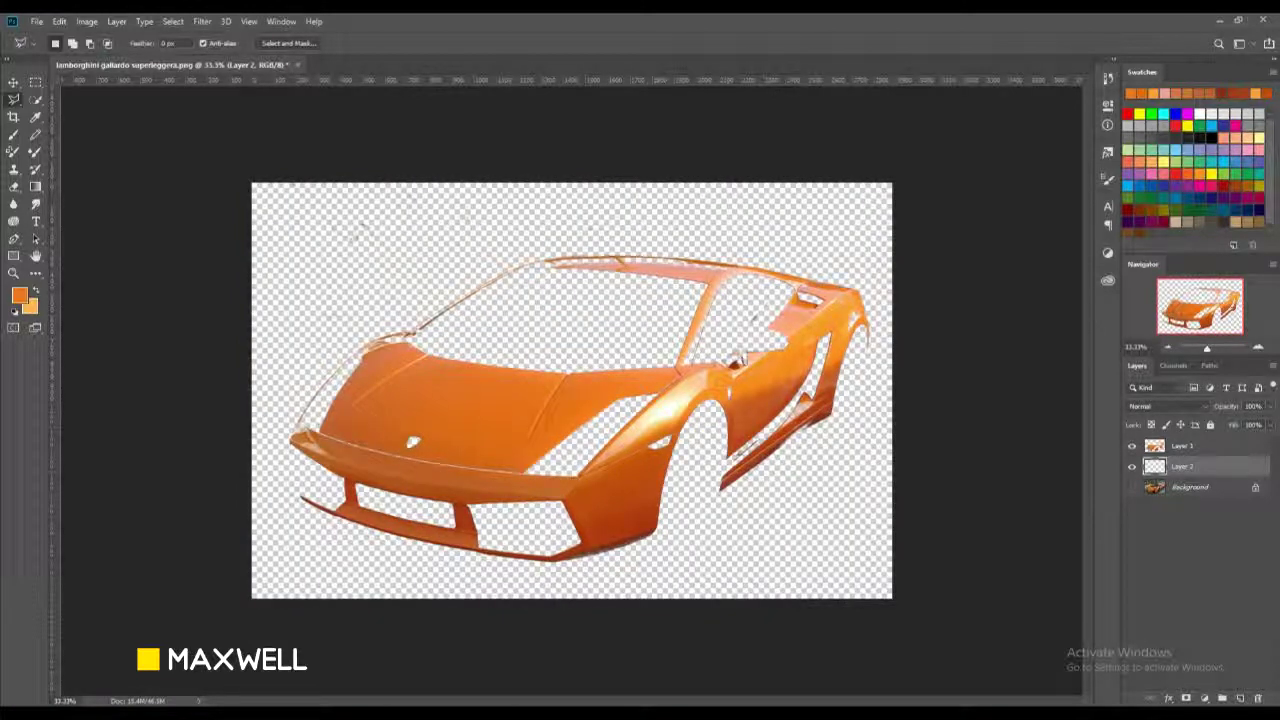
left_click(1131, 487)
left_click(1131, 487)
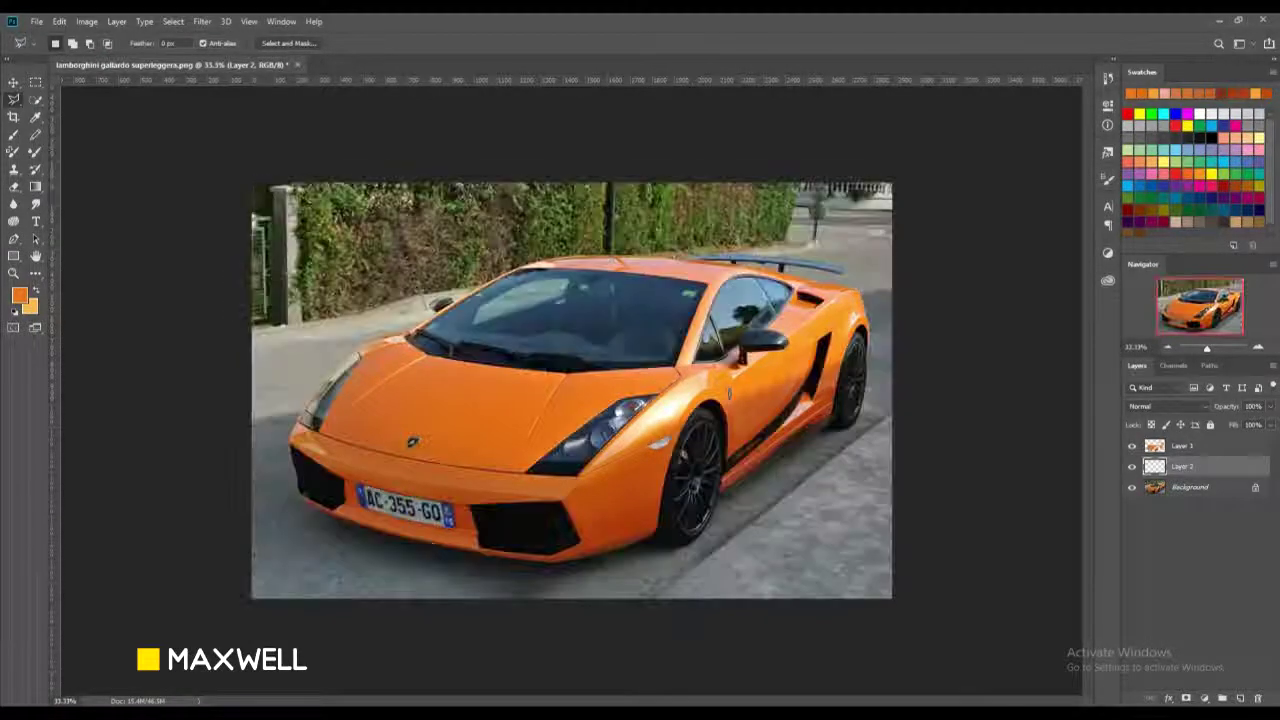
left_click(1131, 487)
left_click(1131, 487)
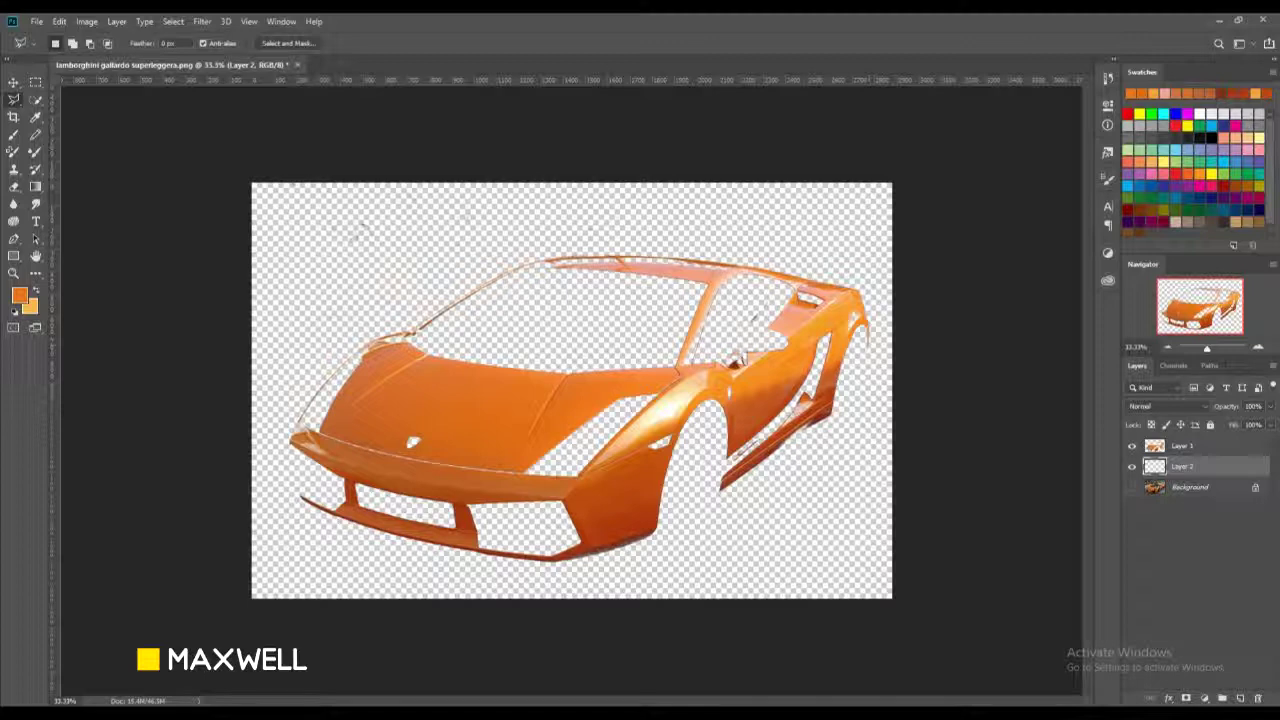
left_click(1131, 487)
left_click(1195, 487)
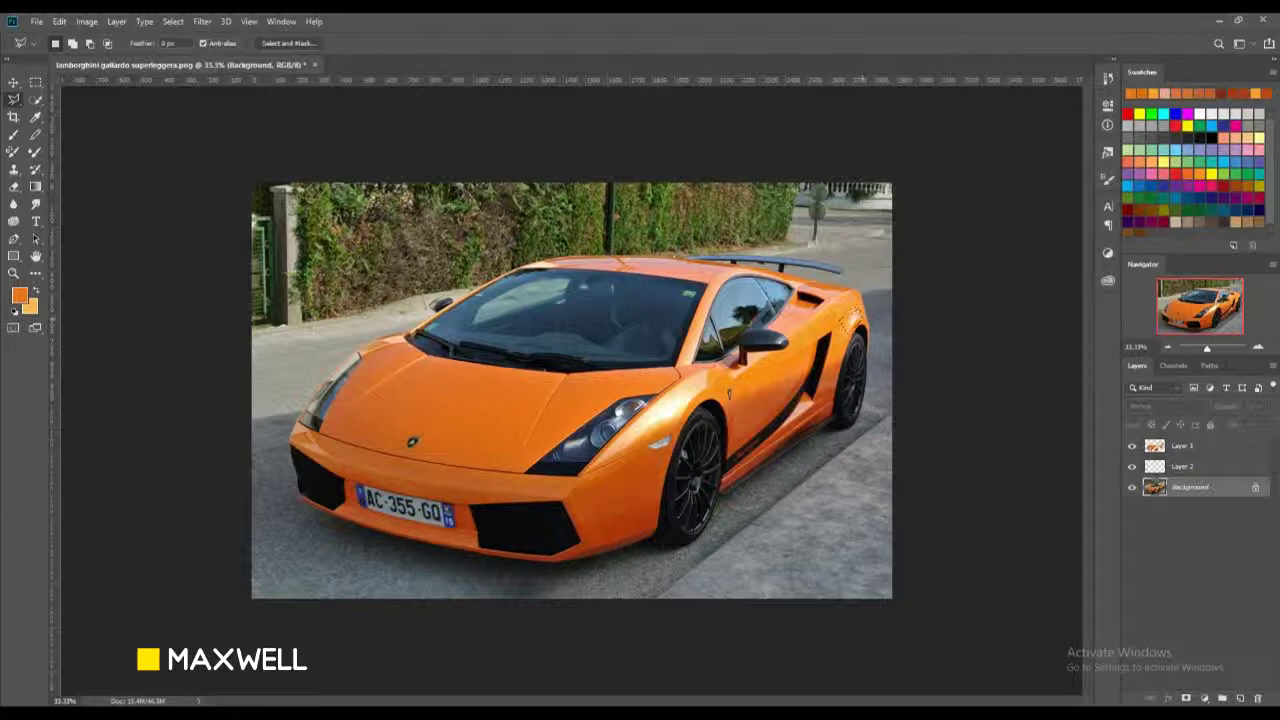
Step: Copy another missed body area onto Layer 3 and check it against the photo
key("ctrl+alt+shift+n")
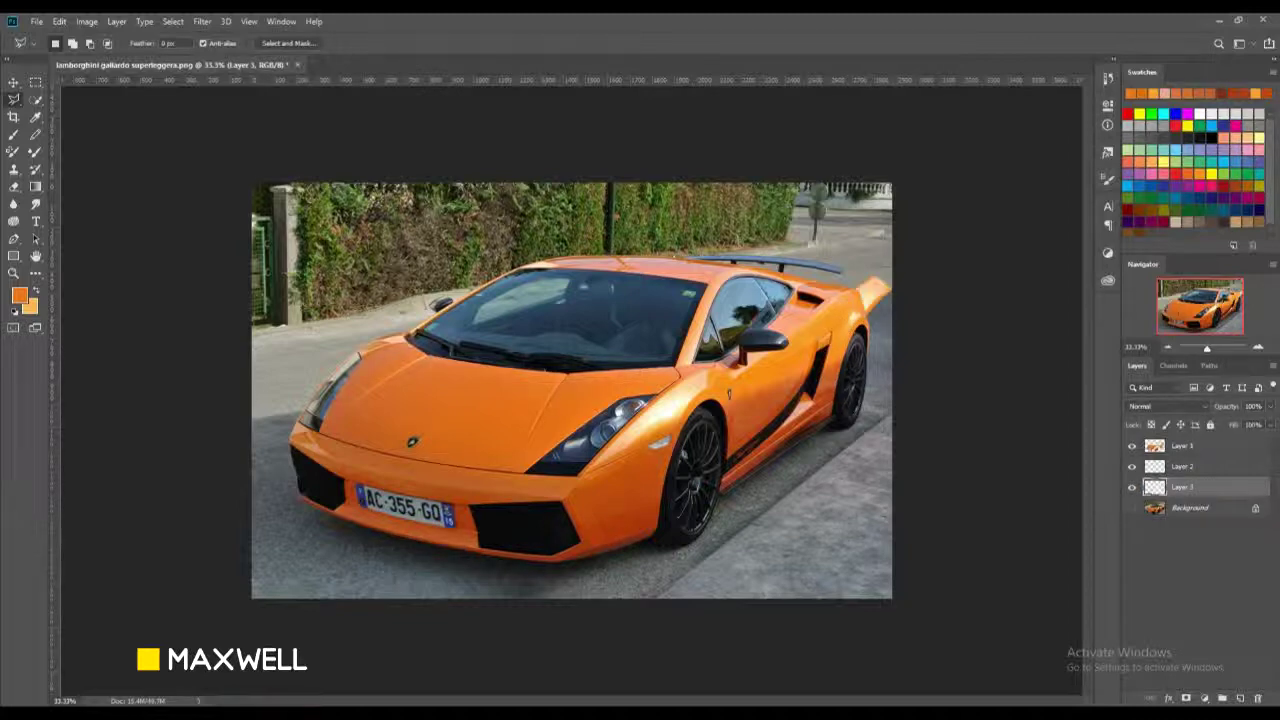
left_click(1132, 507)
left_click(1132, 507)
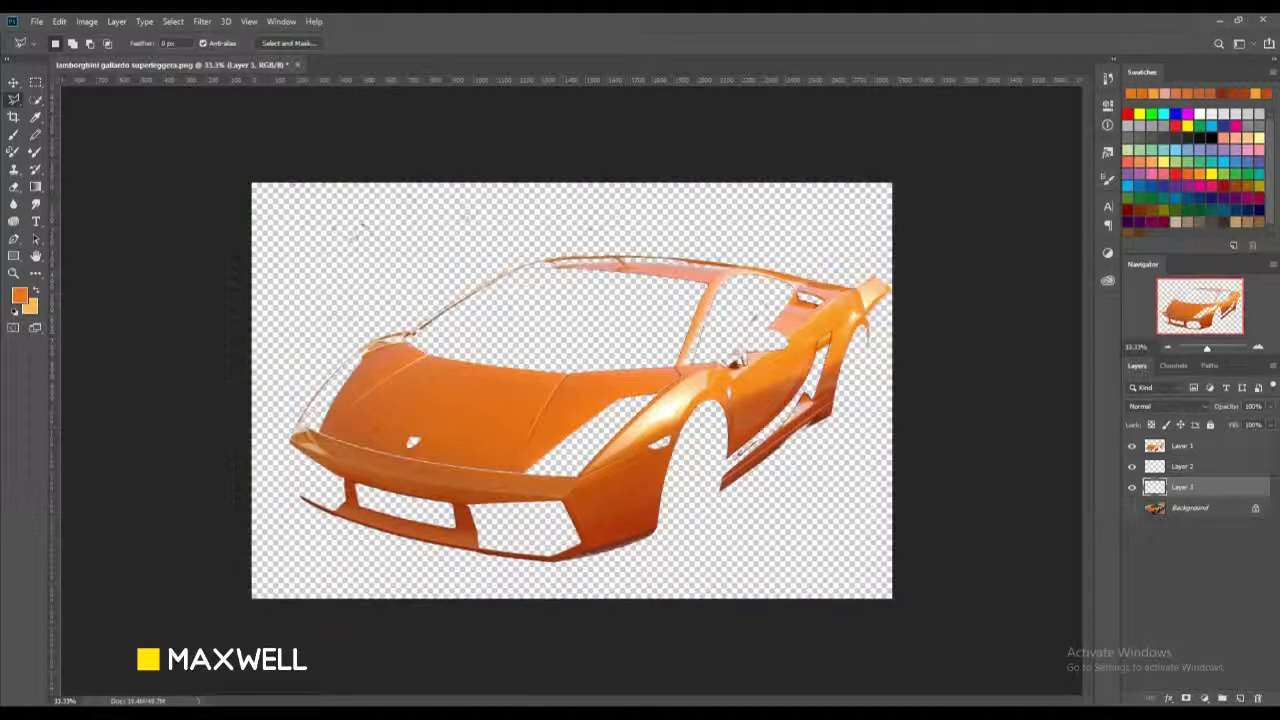
left_click(1132, 507)
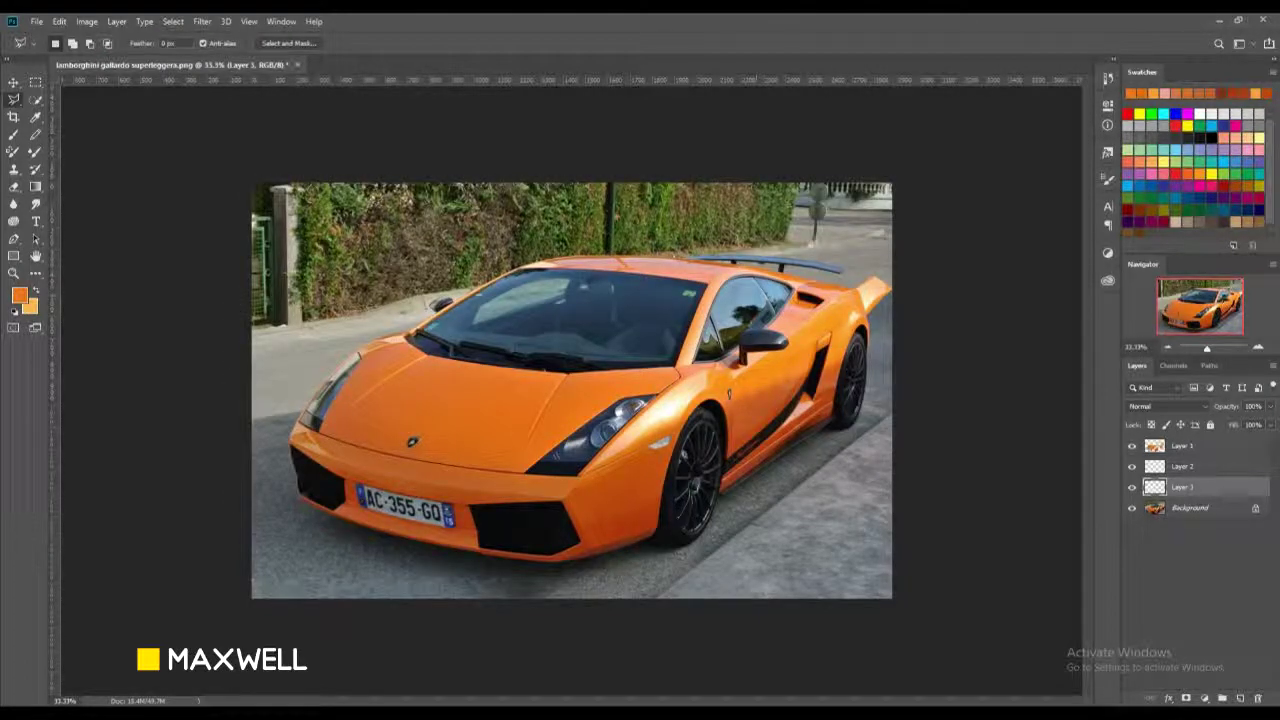
left_click(1190, 507)
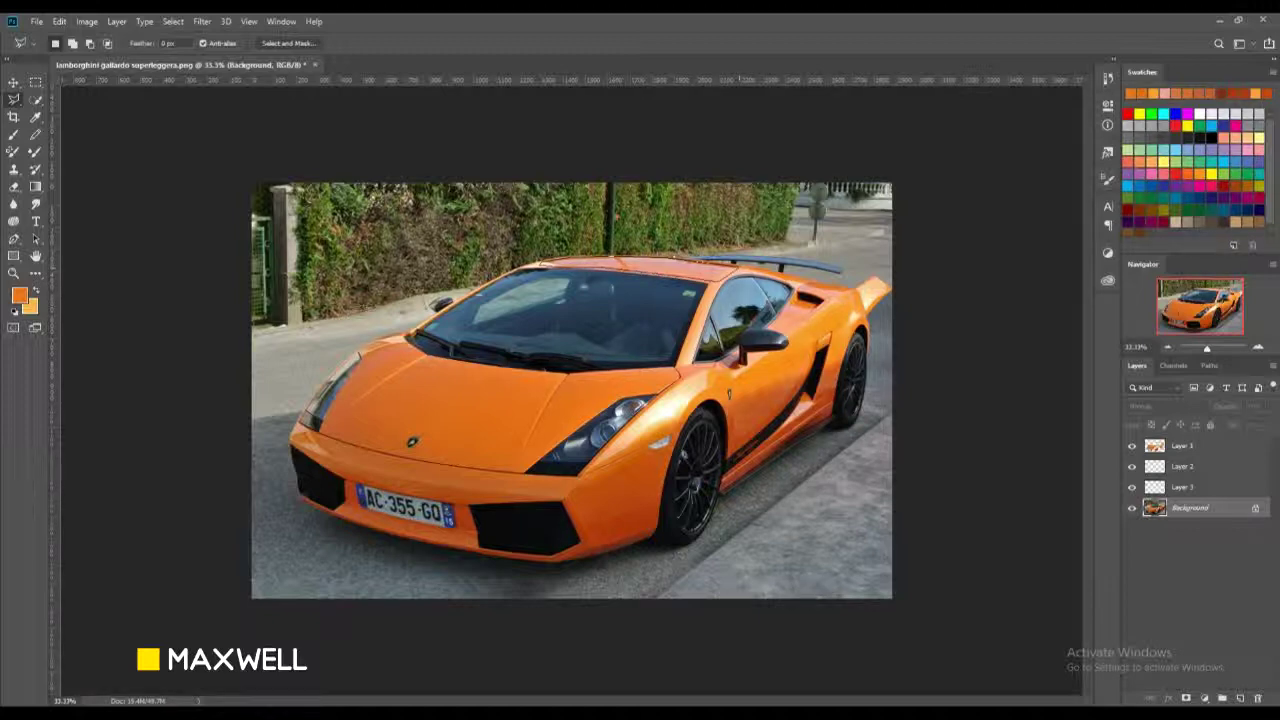
Step: Close the lasso around the roof edge and copy it onto Layer 4
double_click(736, 272)
key("ctrl+j")
left_click(1132, 528)
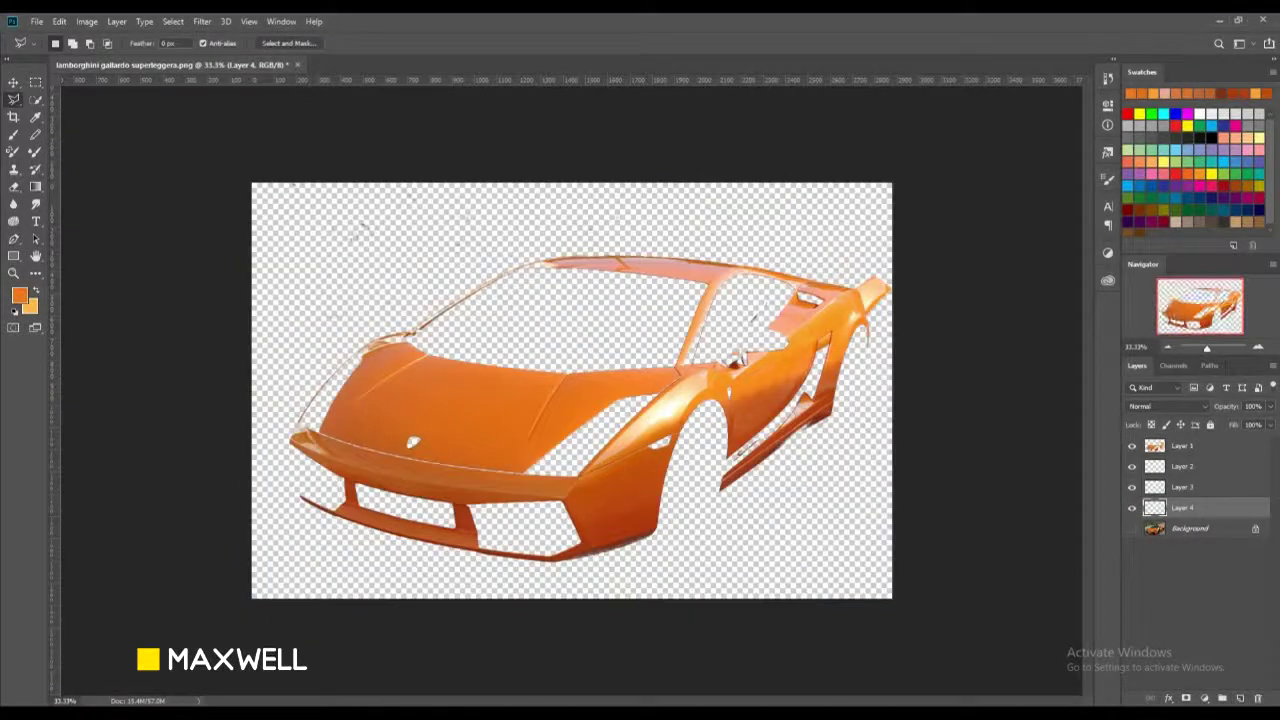
left_click(1132, 528)
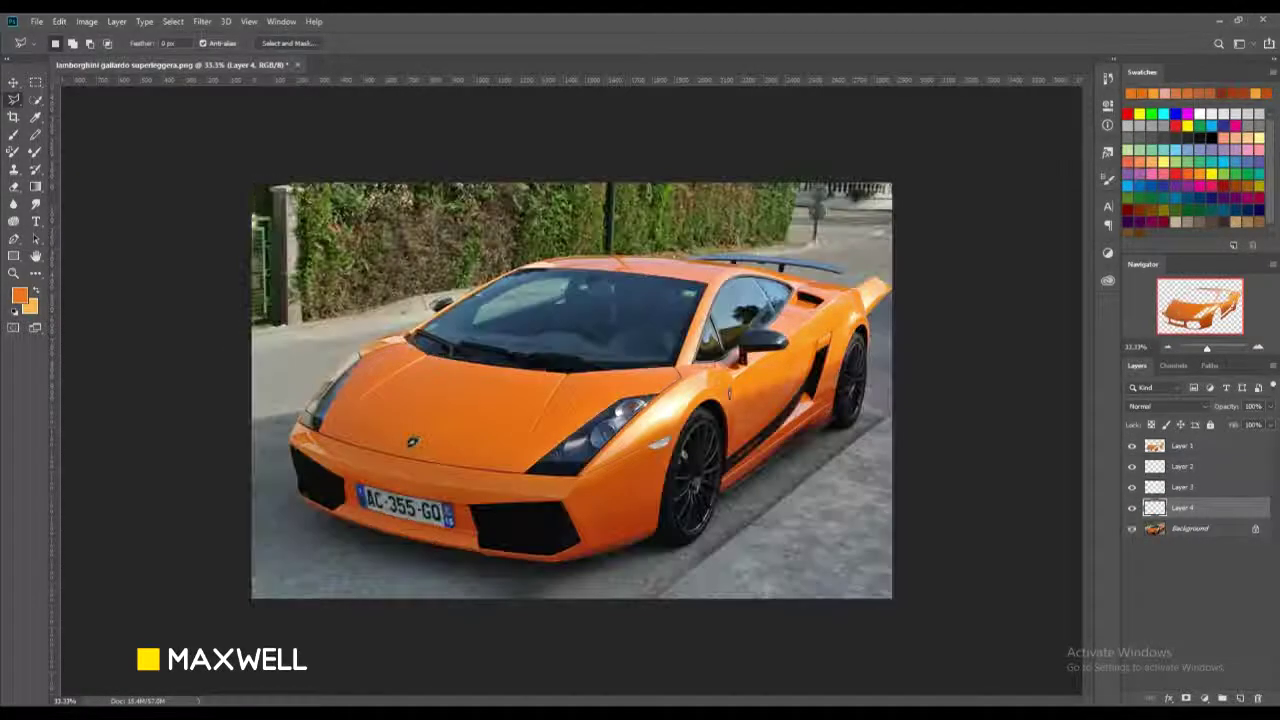
left_click(1190, 528)
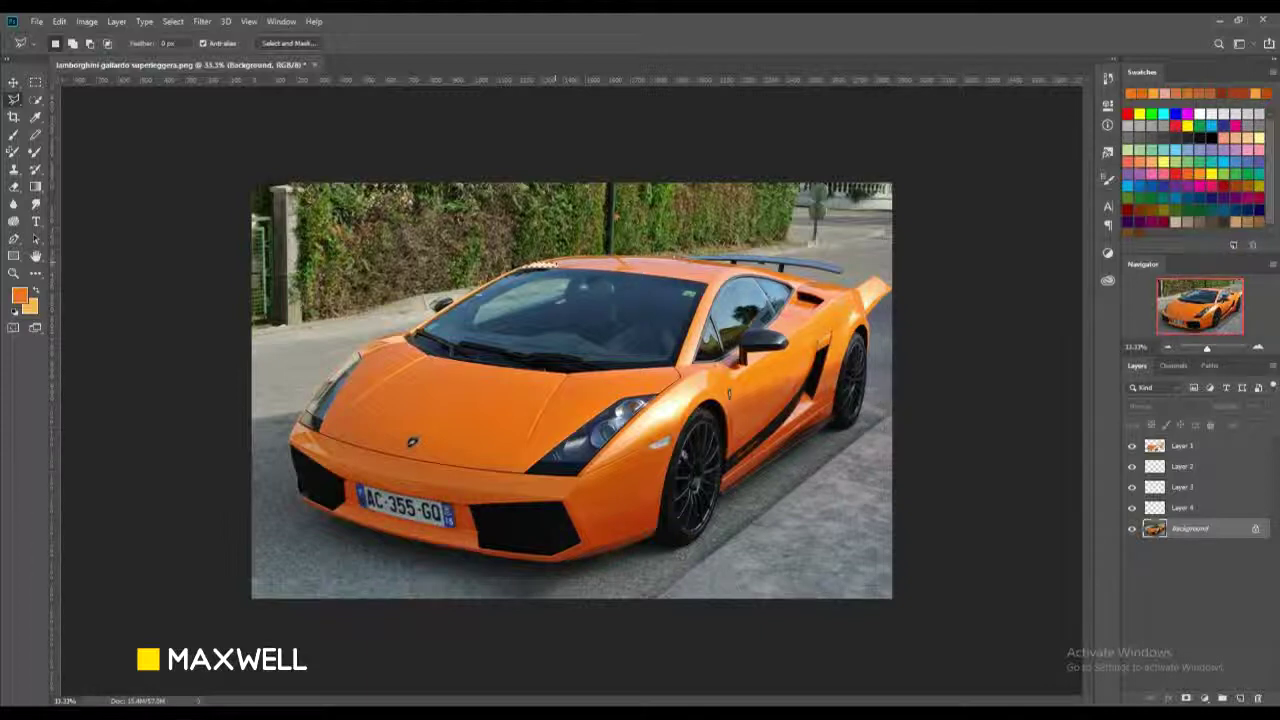
Step: Put one more body piece on Layer 5, check it, and add Layer 1 to the selection
key("ctrl+shift+alt+n")
left_click(1132, 549)
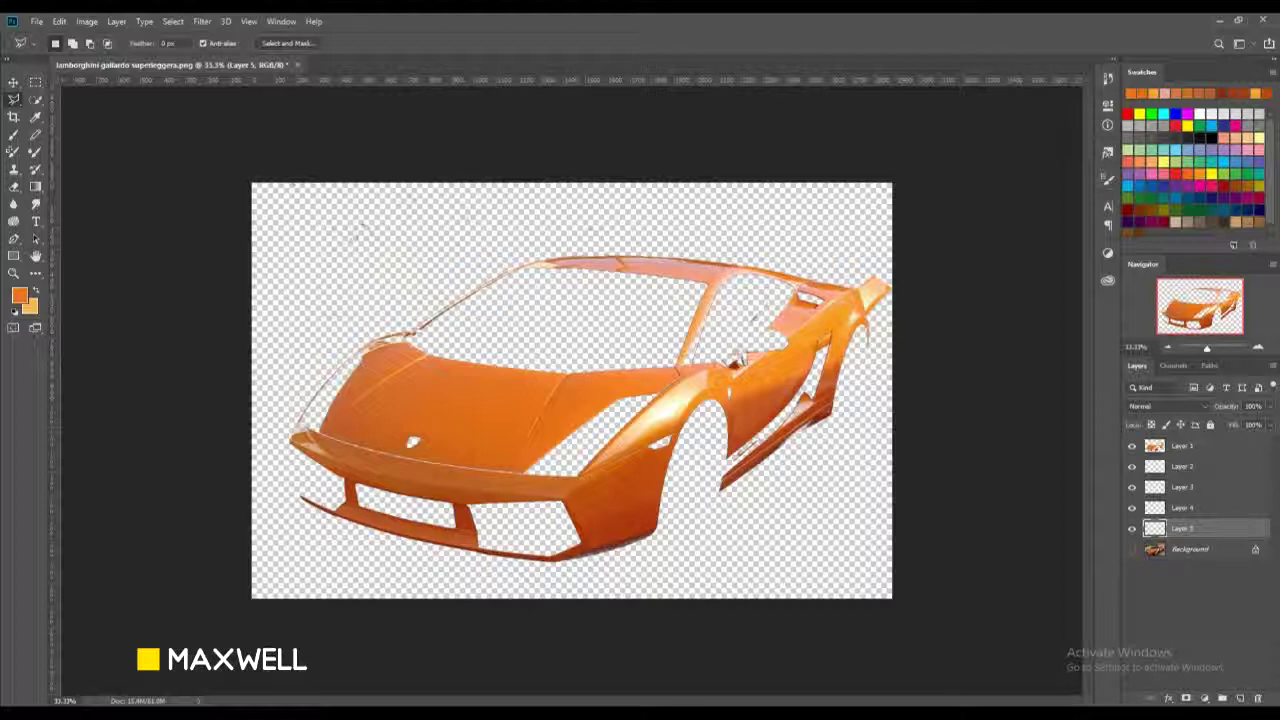
left_click(1132, 549)
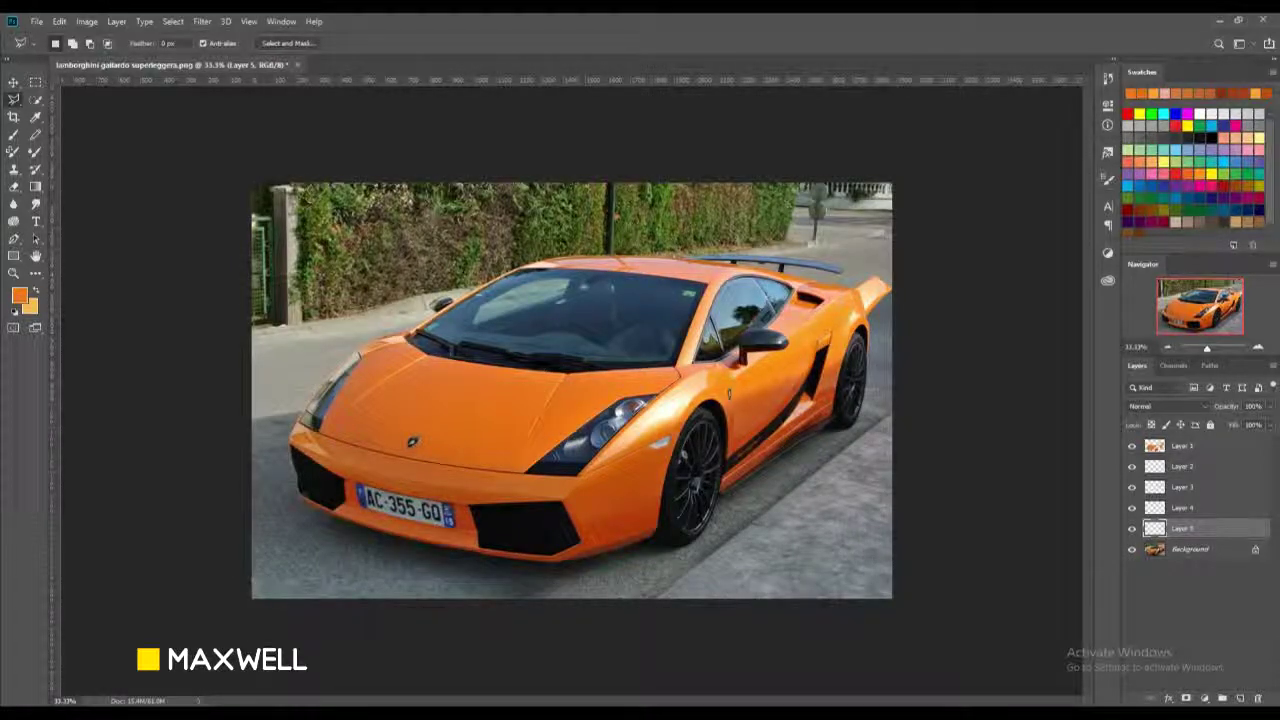
left_click(1182, 446, "ctrl")
Step: Merge Layers 1–5 into a single Layer 1 and review it with the Background hidden
left_click(1195, 528, "shift")
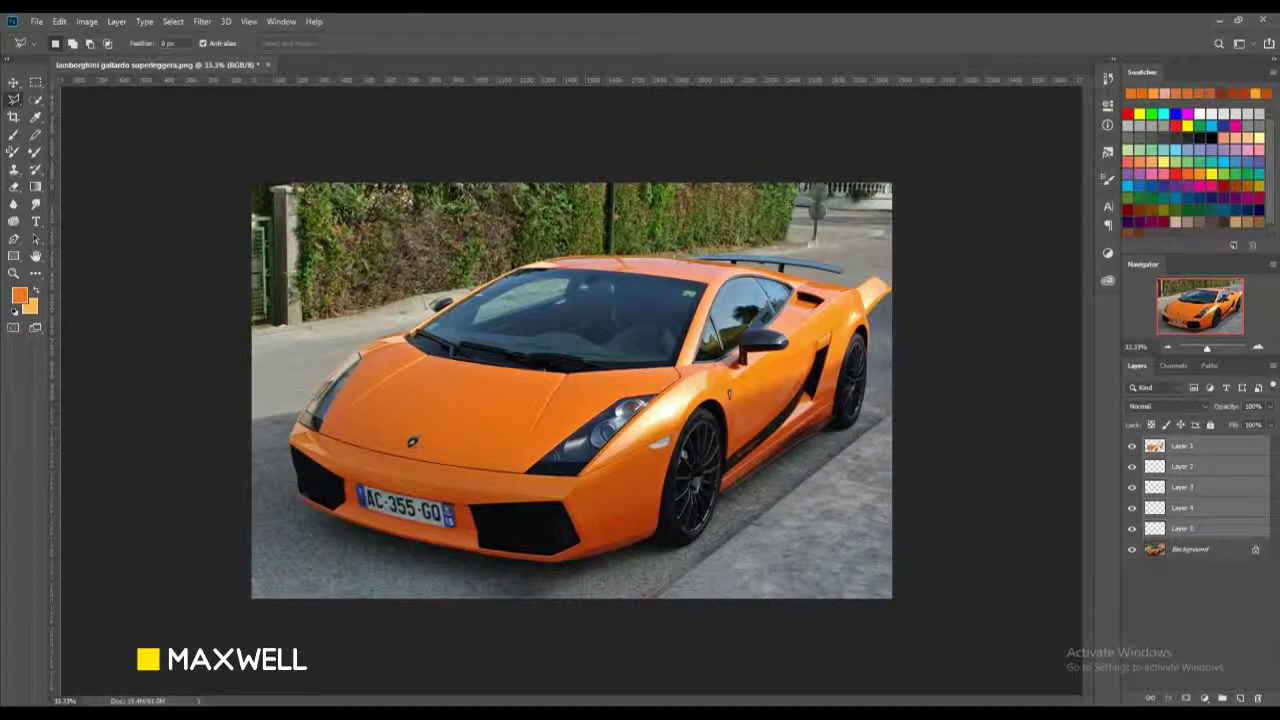
key("ctrl+e")
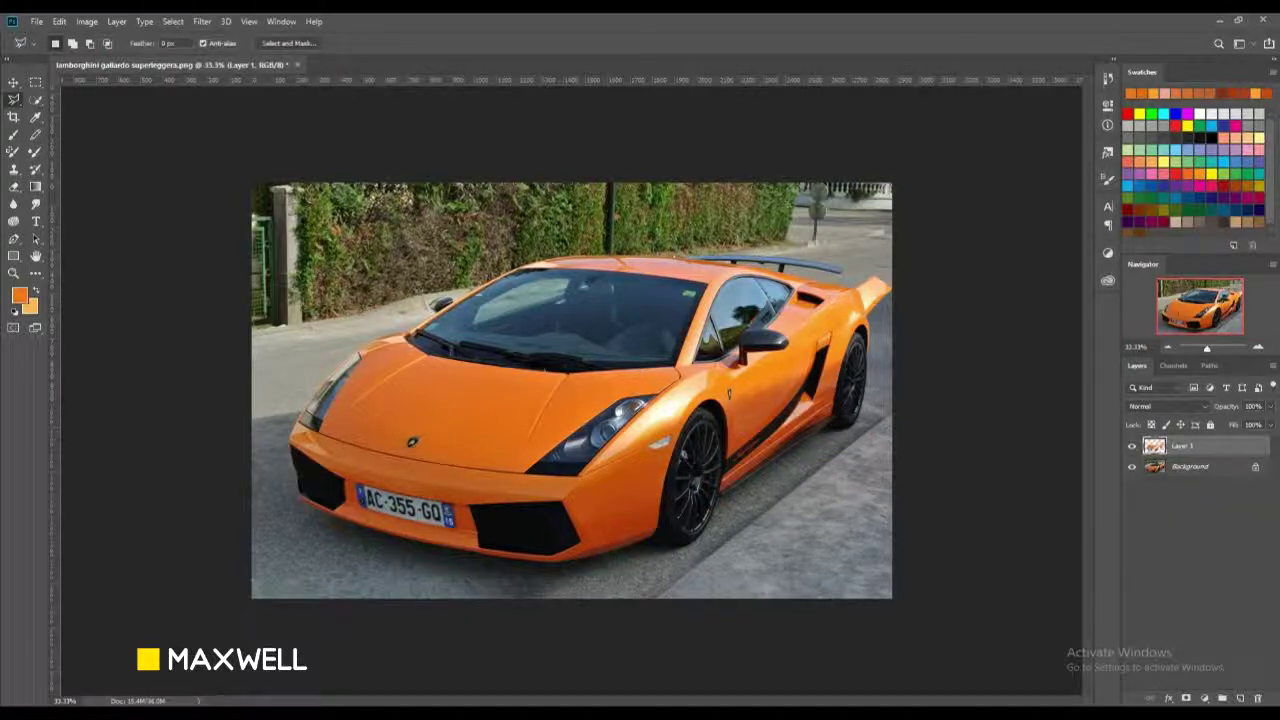
left_click(1131, 466)
left_click(1132, 466)
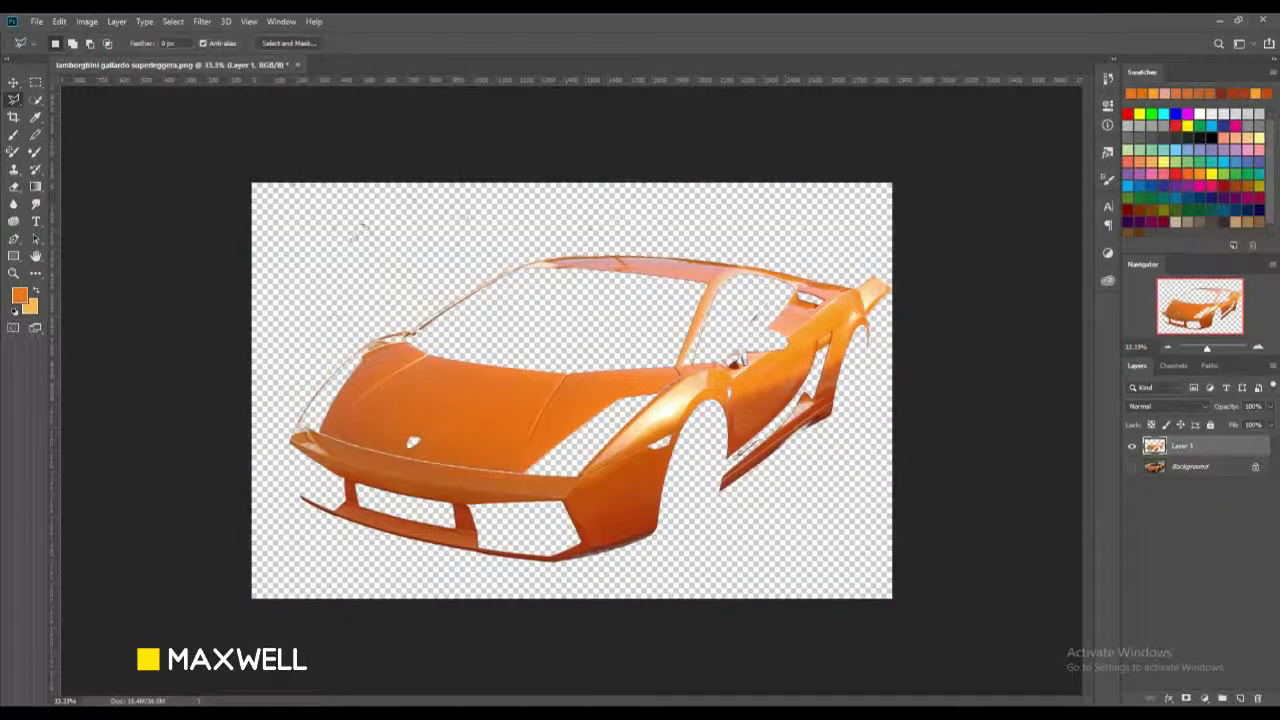
left_click(13, 187)
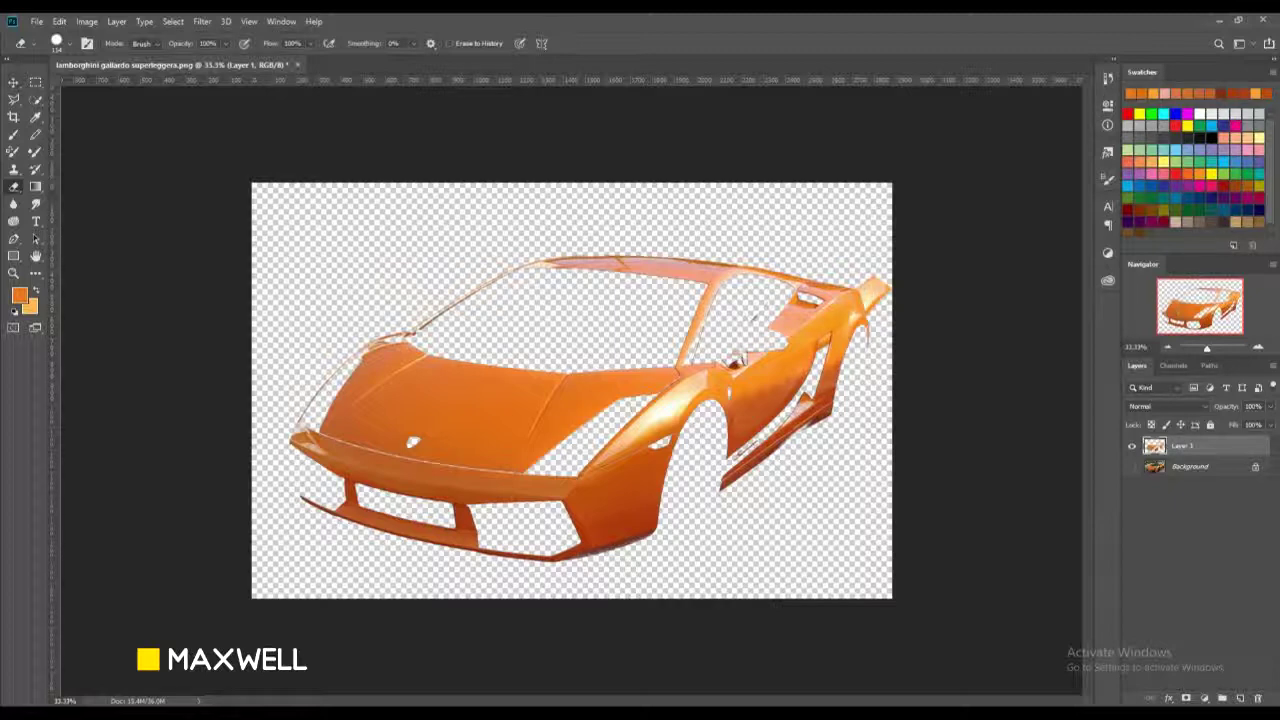
key("v")
key("ctrl+z")
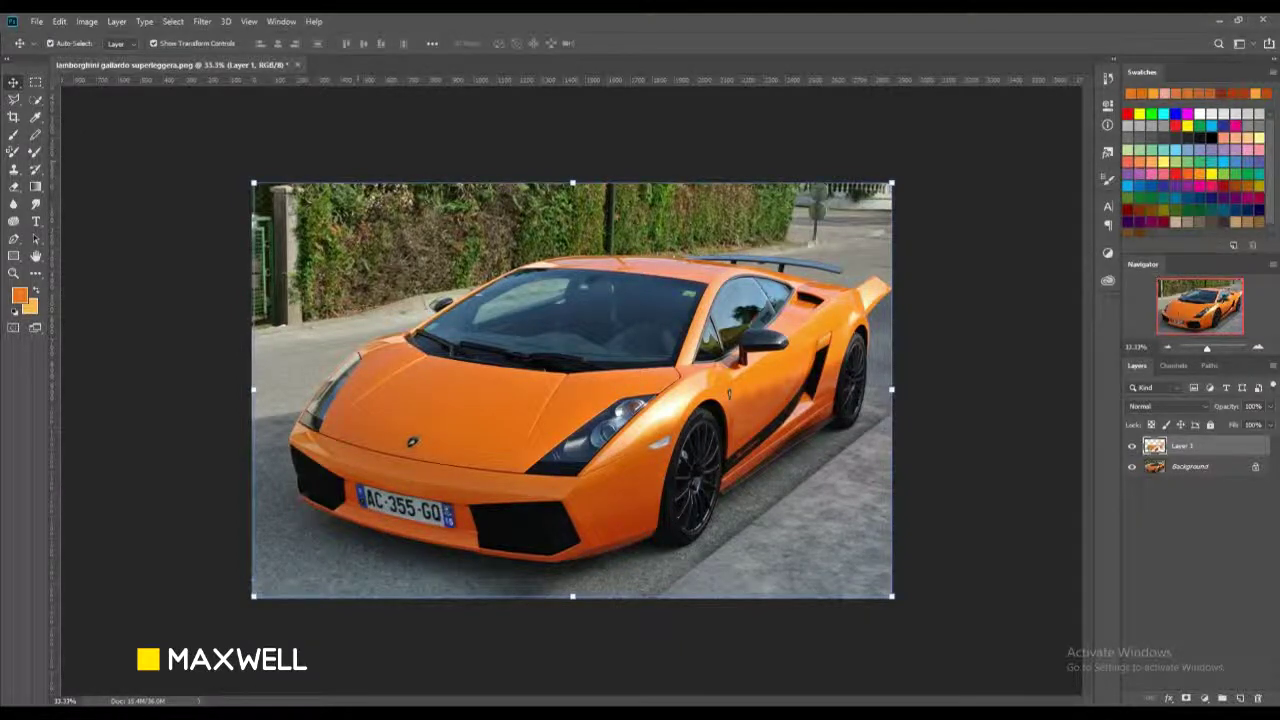
Step: Add a Hue/Saturation adjustment with Hue +101 so the car turns green
left_click(249, 21)
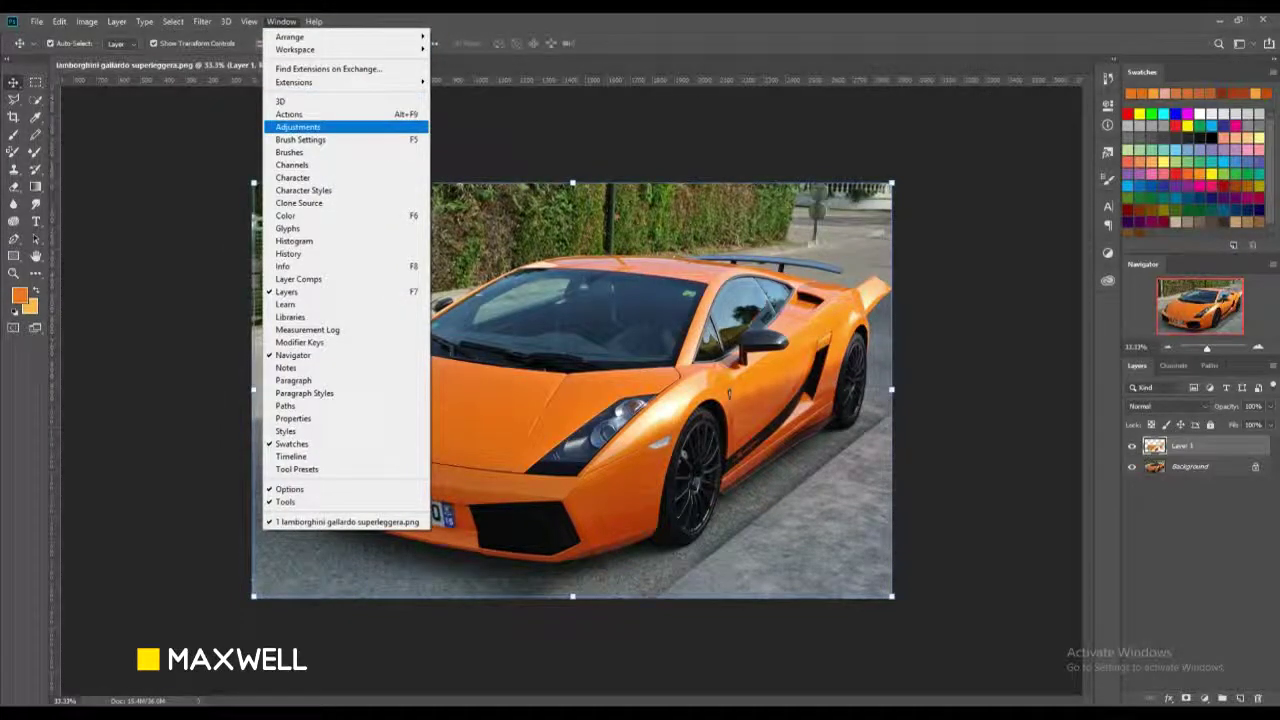
left_click(298, 127)
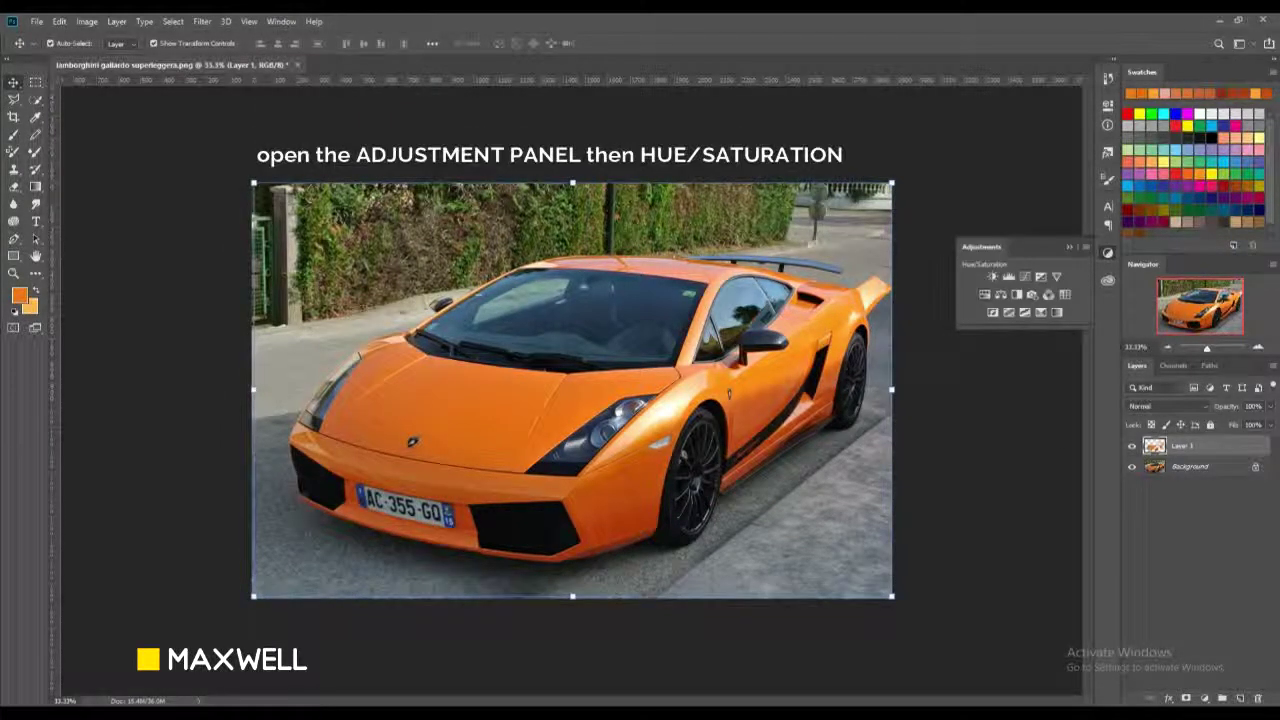
left_click(984, 294)
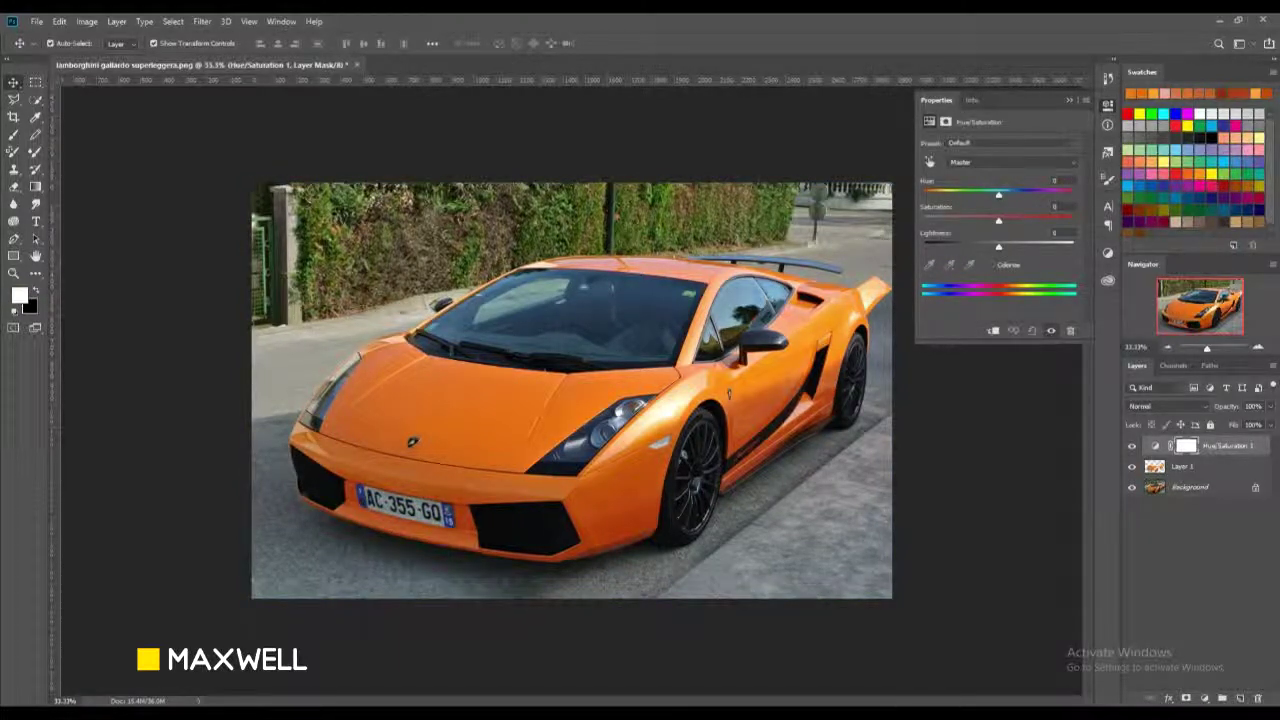
left_click_drag(998, 193, 1049, 193)
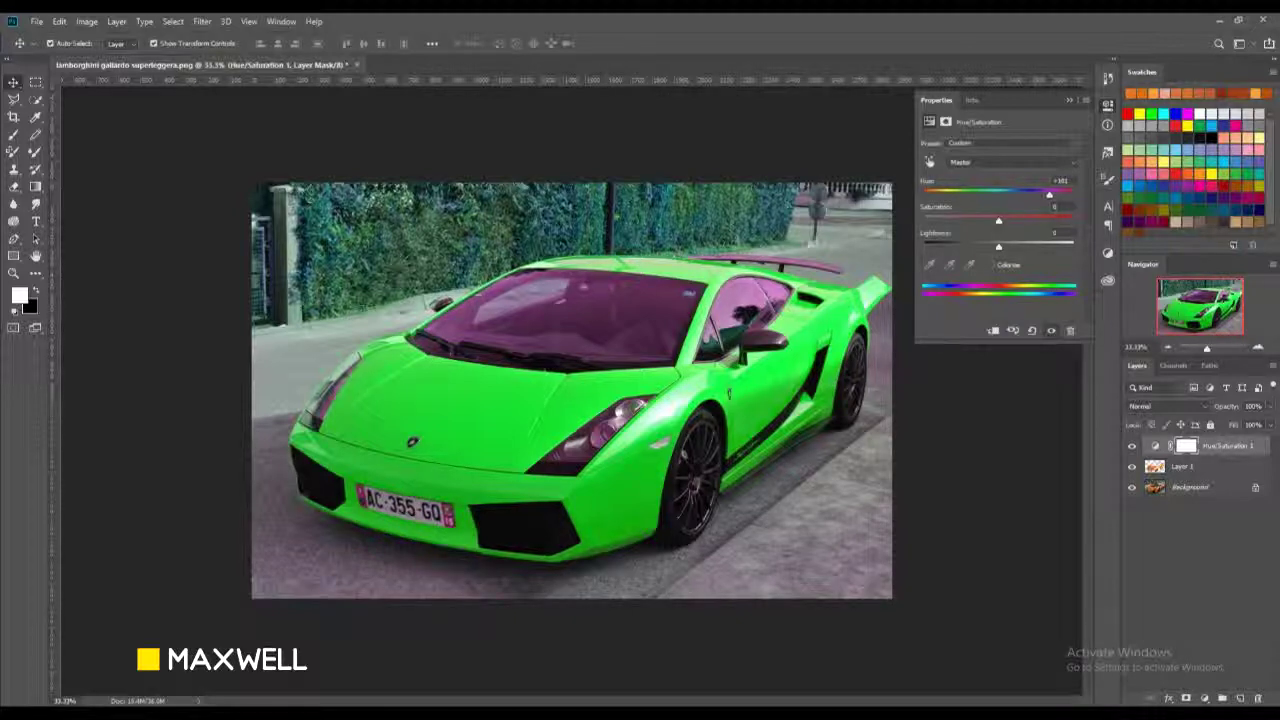
Step: Merge the Hue/Saturation adjustment down into the car body Layer 1
key("alt+bracketleft")
key("alt+bracketright")
key("alt+bracketleft")
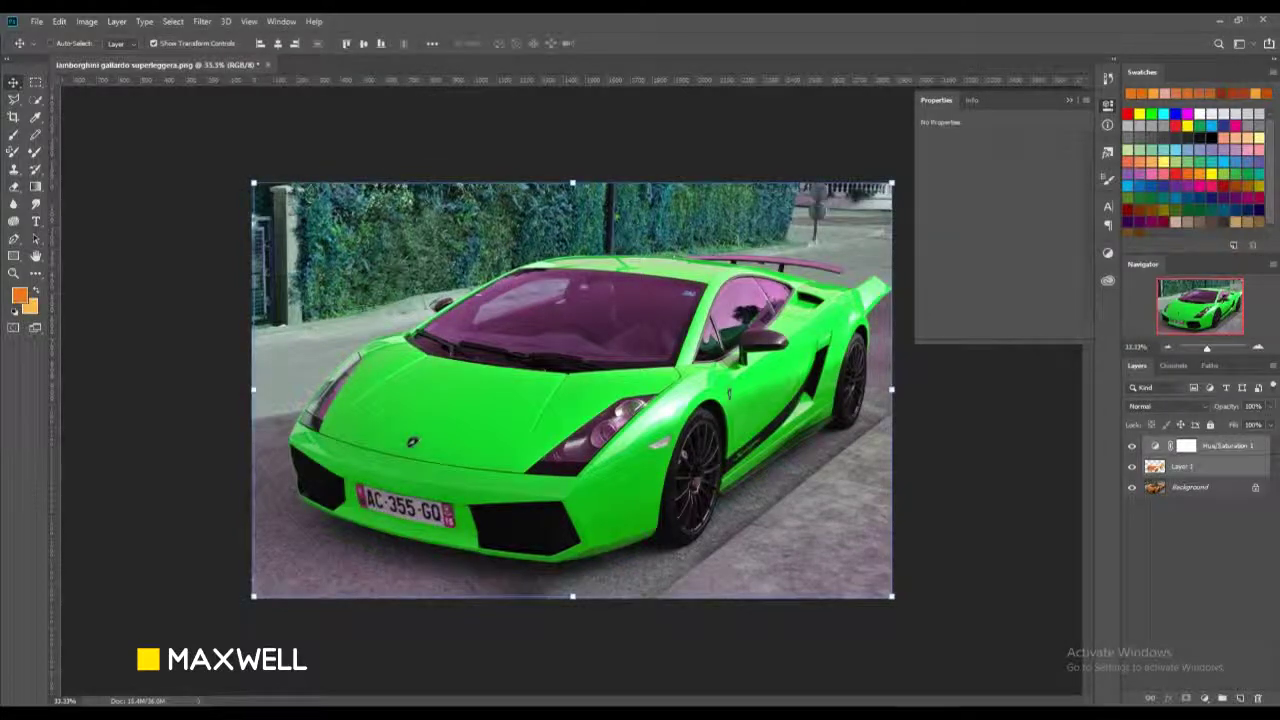
key("ctrl+e")
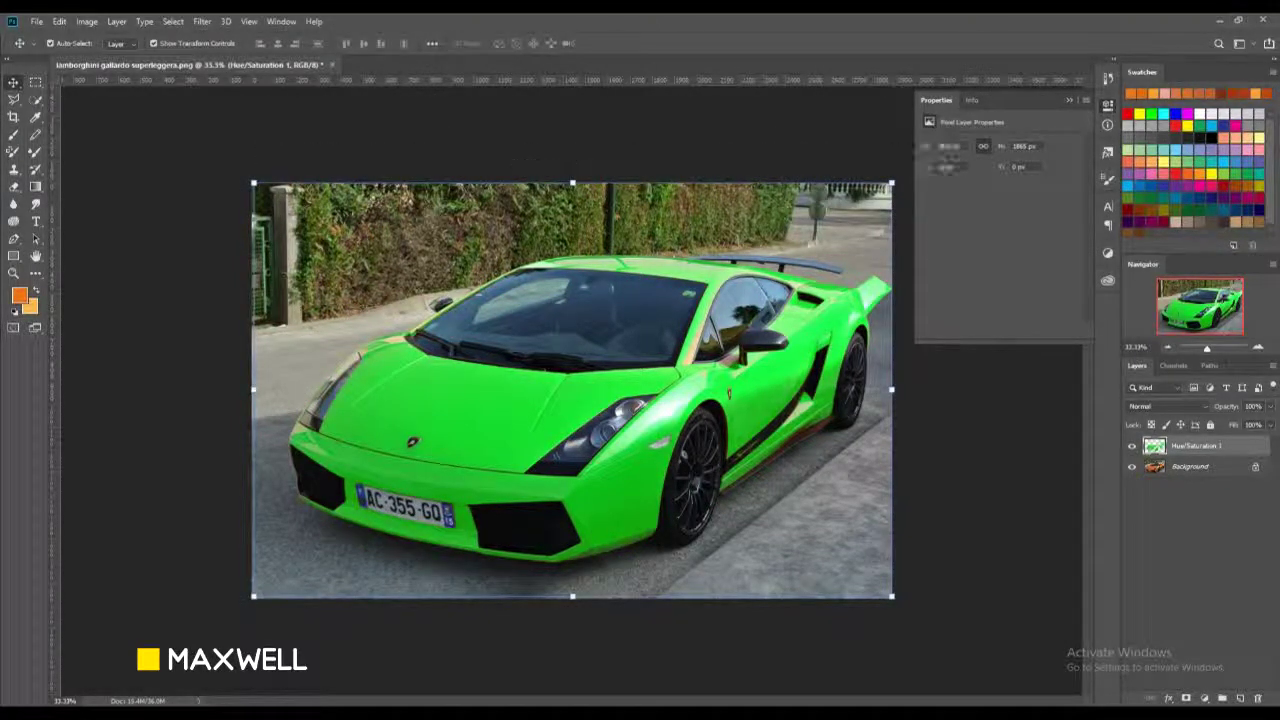
left_click(1107, 105)
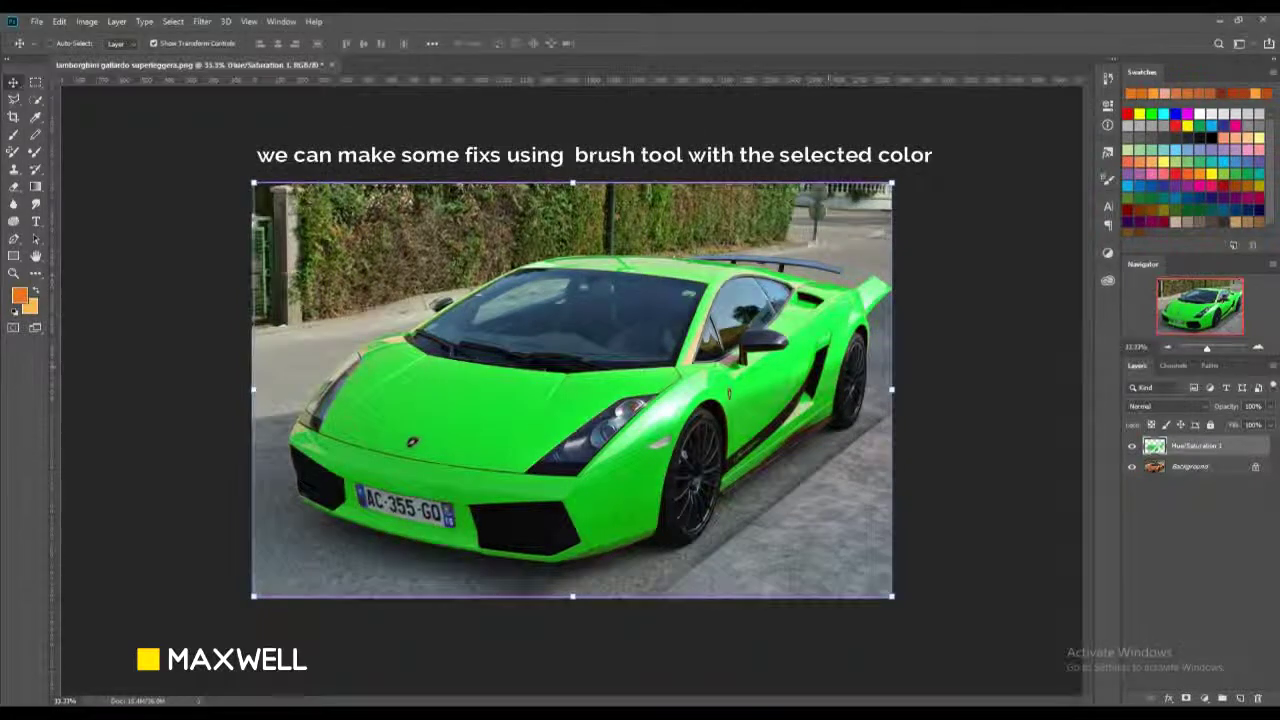
Step: Set the brush foreground colour to a lighter, less saturated version of the car's sampled green
key("ctrl+plus")
key("ctrl+plus")
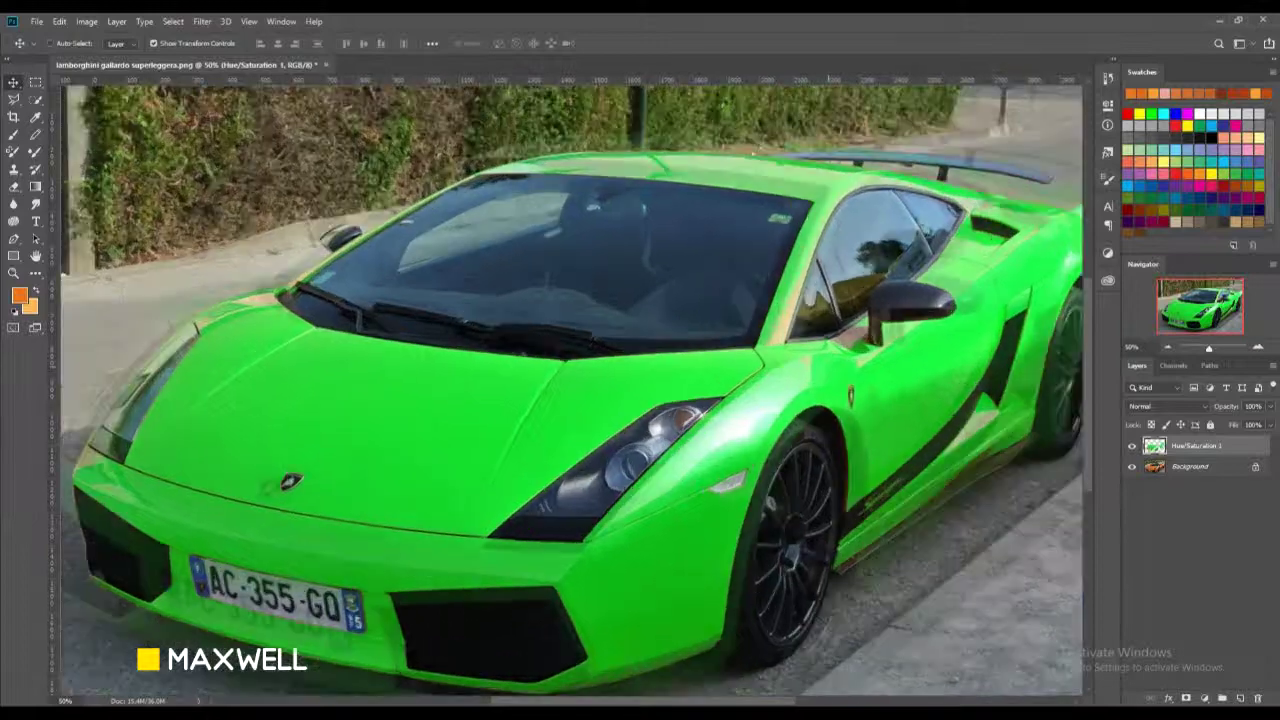
scroll(986, 388, "right", 2)
scroll(986, 388, "right", 4)
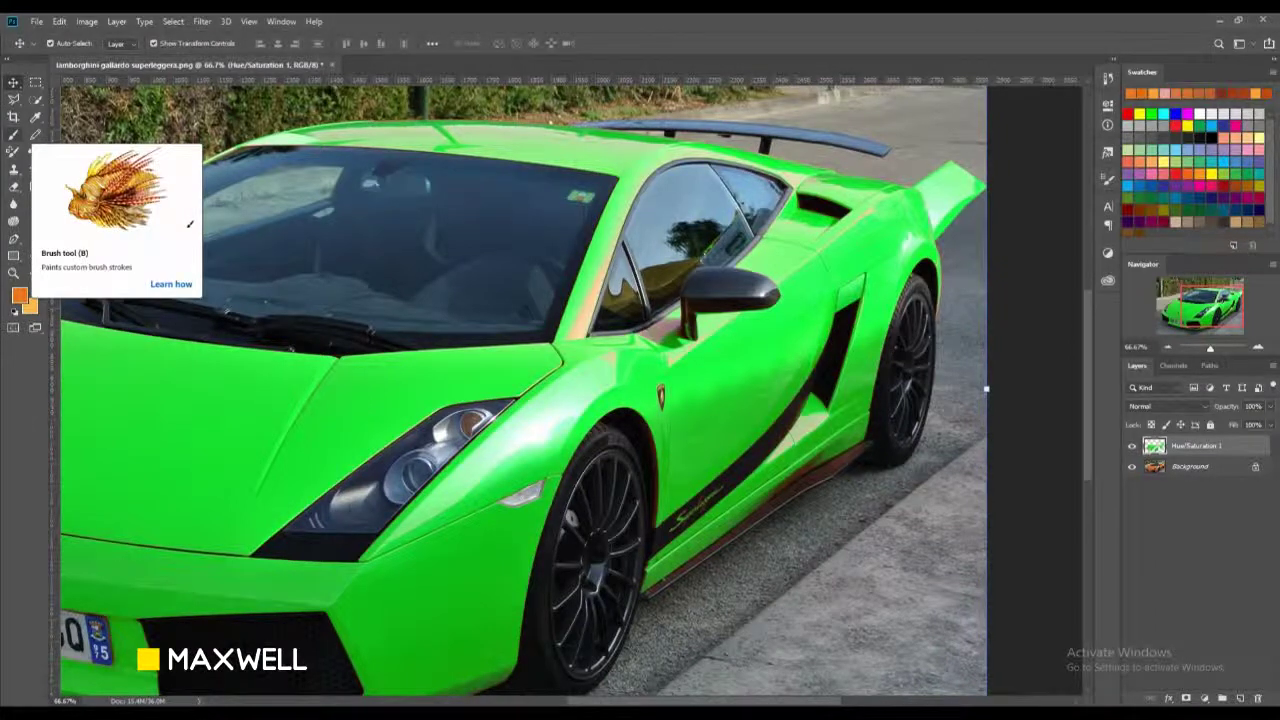
left_click(13, 133)
left_click(19, 295)
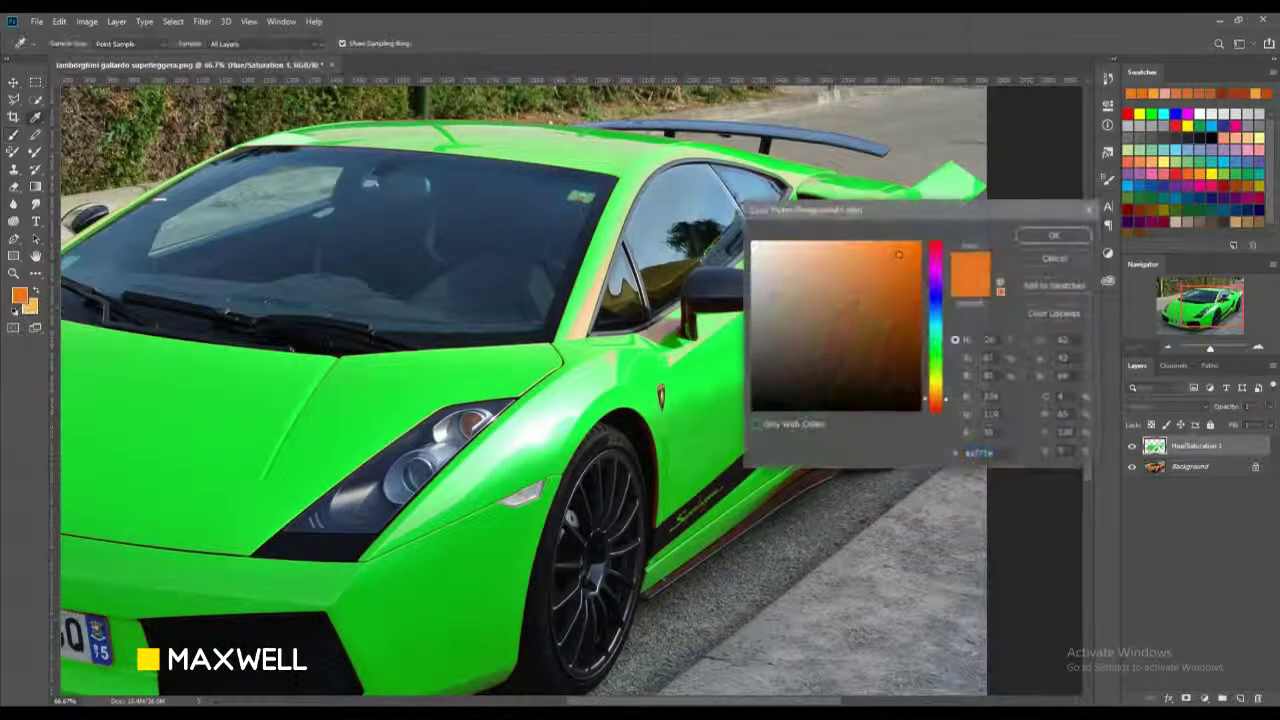
left_click(760, 330)
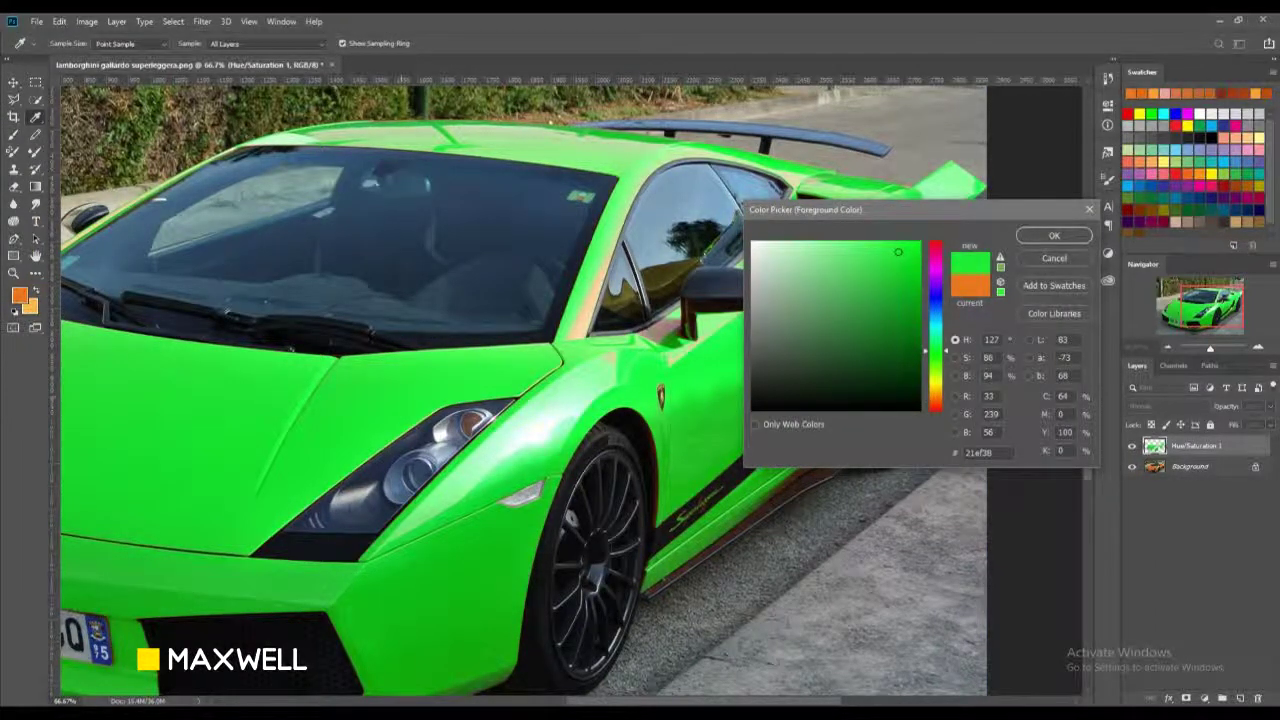
left_click_drag(898, 251, 863, 241)
left_click(1054, 235)
key("b")
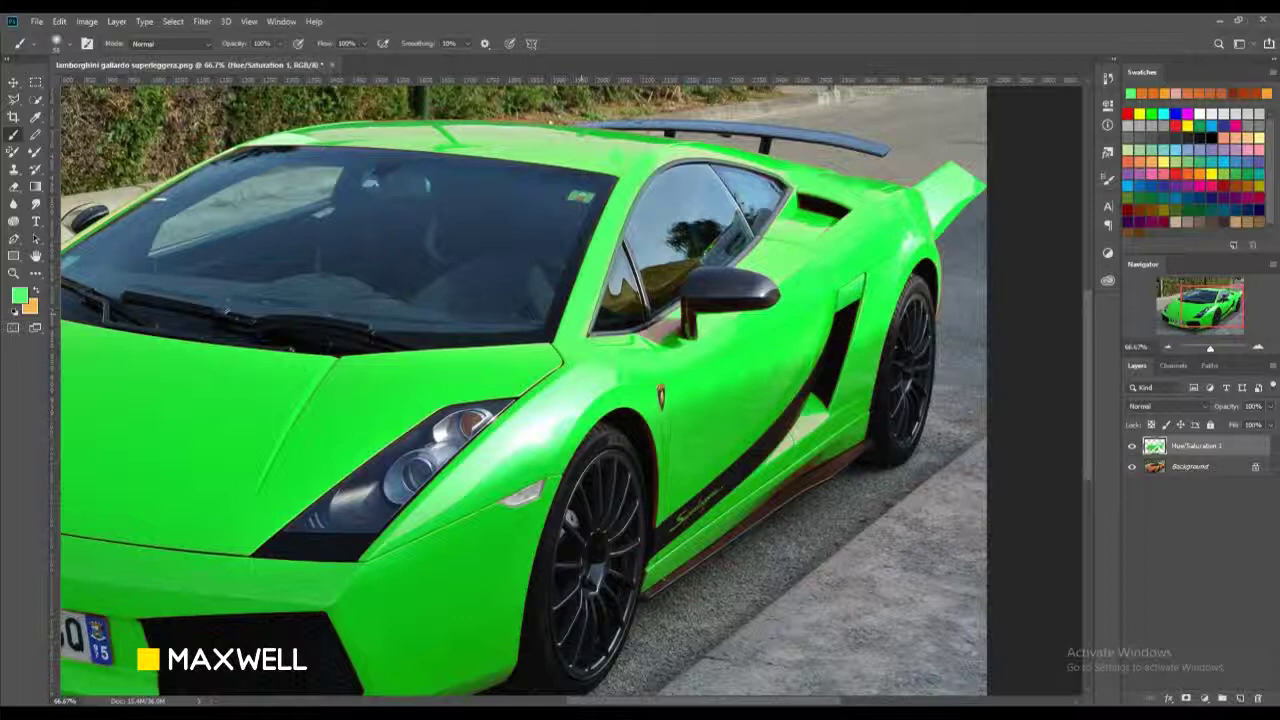
Step: Paint green over the brownish door patch, resizing the brush to 42 px
mouse_move(624, 340)
left_mouse_down()
mouse_move(672, 334)
mouse_move(650, 330)
left_mouse_up()
key("ctrl+z")
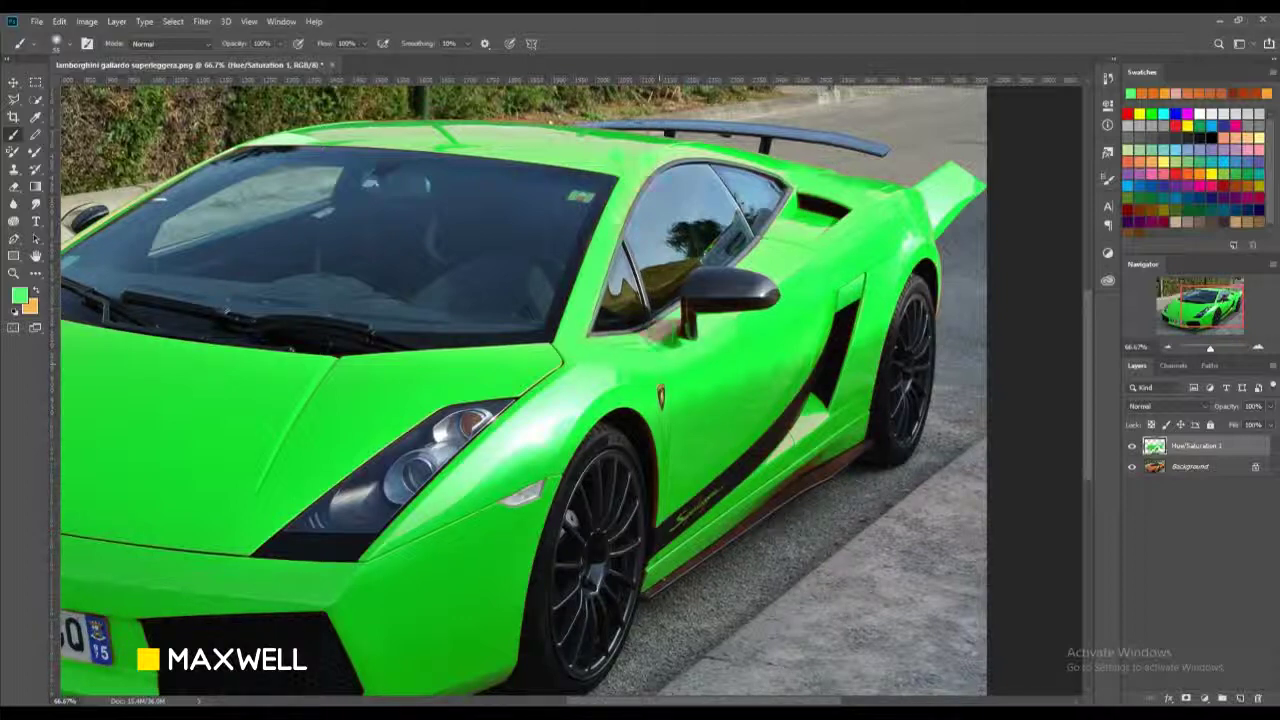
key("ctrl+z")
right_click(672, 344)
left_click_drag(760, 378, 755, 378)
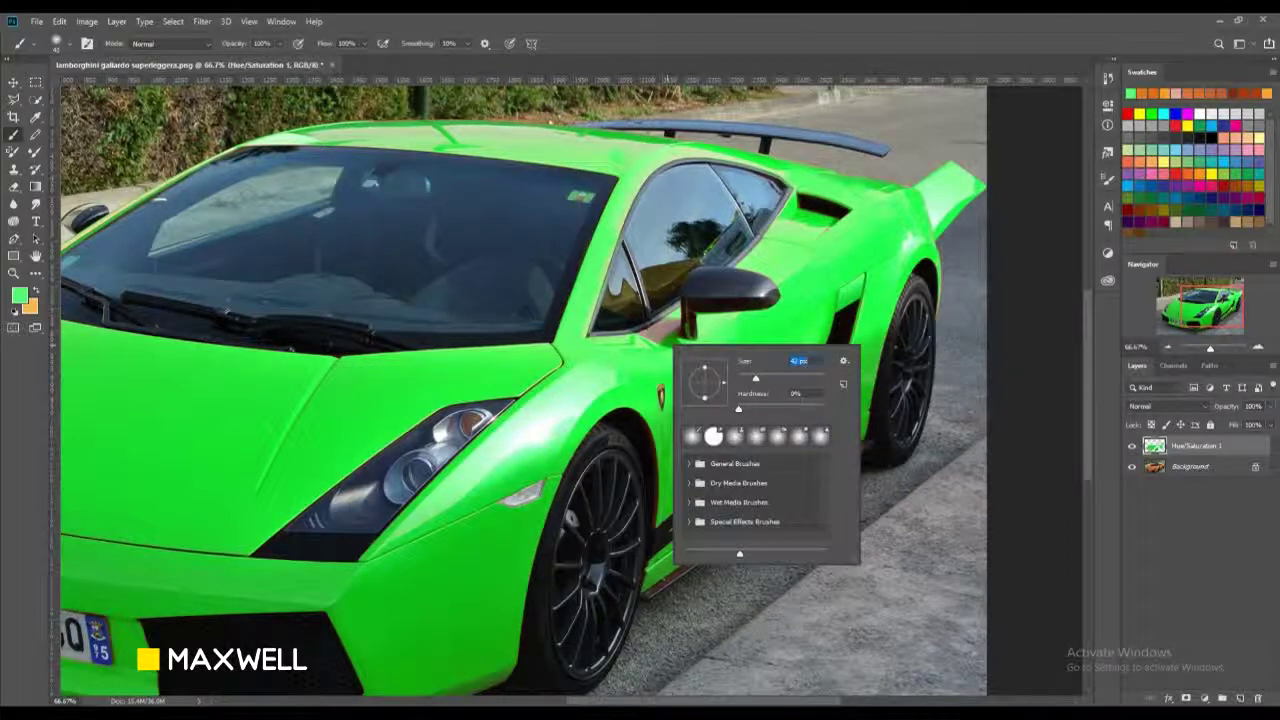
key("Return")
Step: Retry the dark patch under the mirror and set the brush Flow to 30%
mouse_move(632, 342)
left_mouse_down()
mouse_move(676, 326)
mouse_move(676, 344)
left_mouse_up()
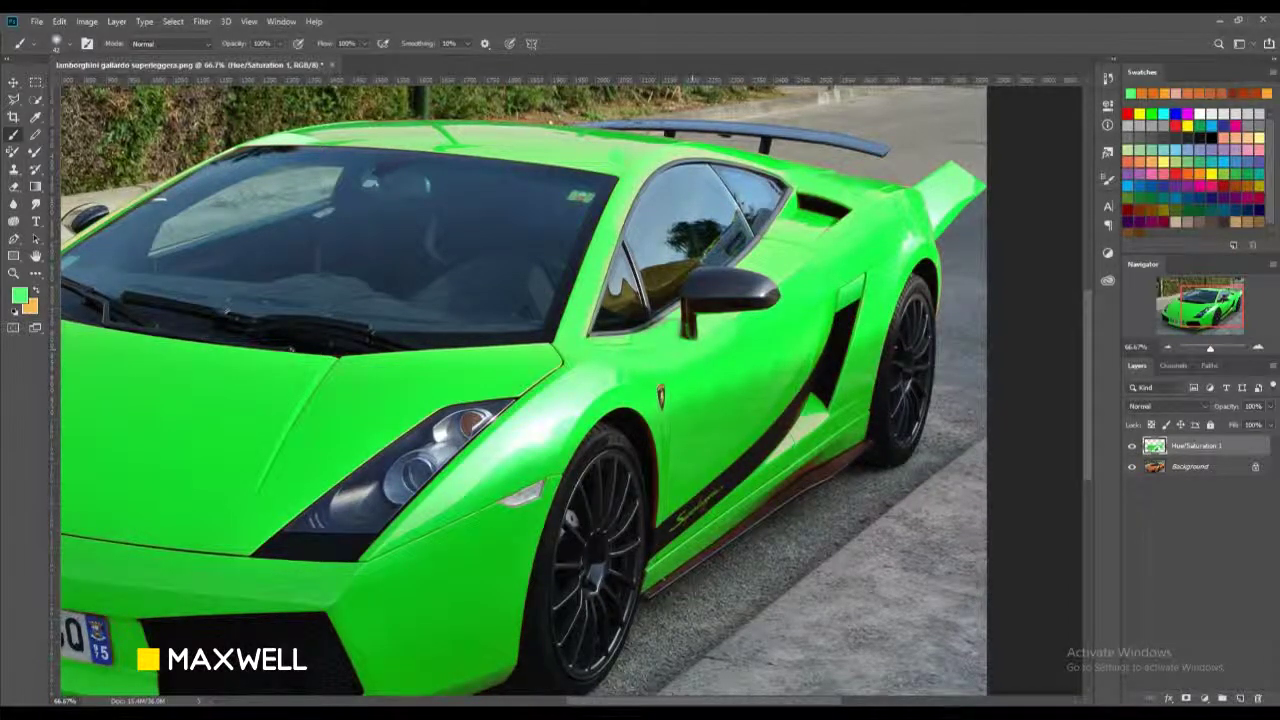
key("ctrl+z")
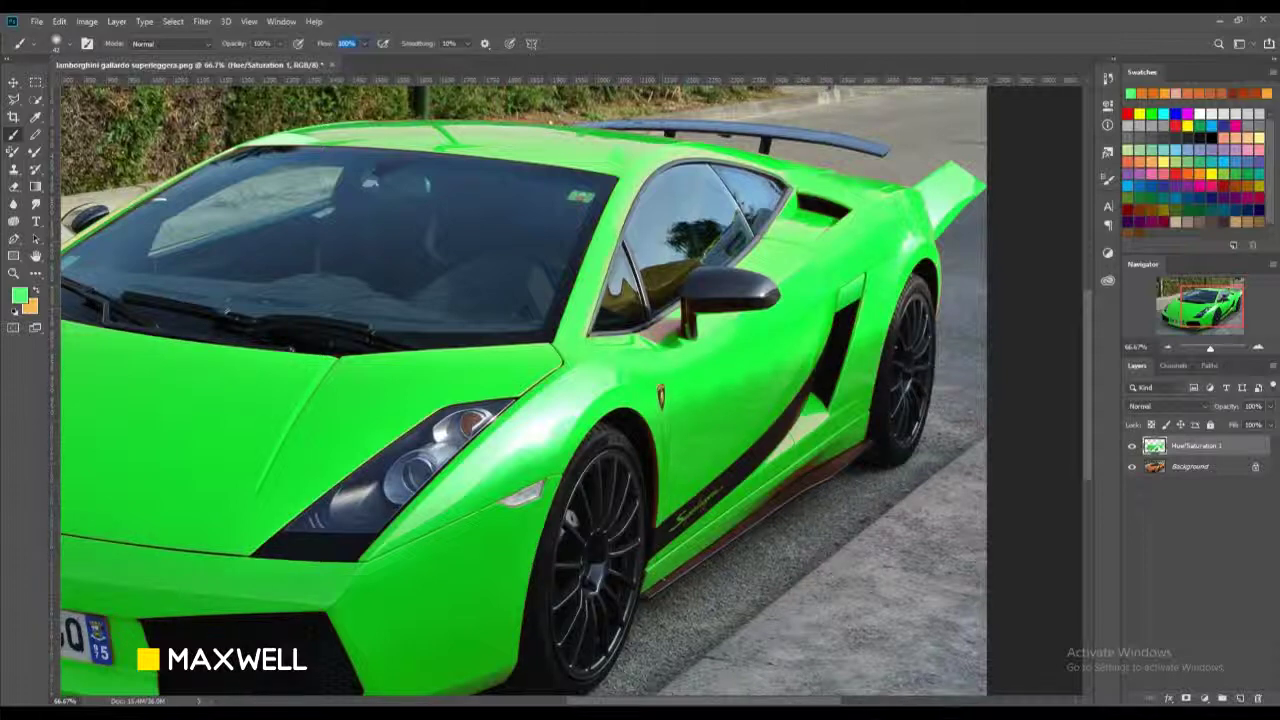
type("30")
key("Return")
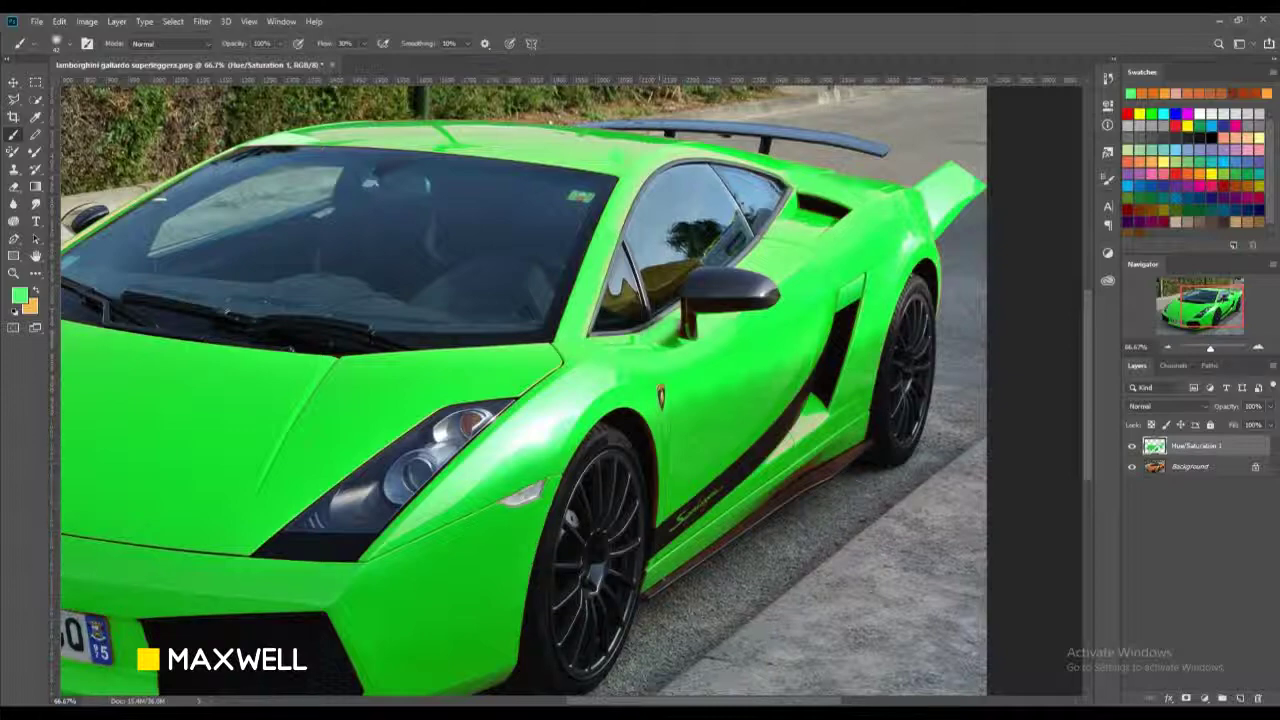
scroll(609, 334, "down", 2)
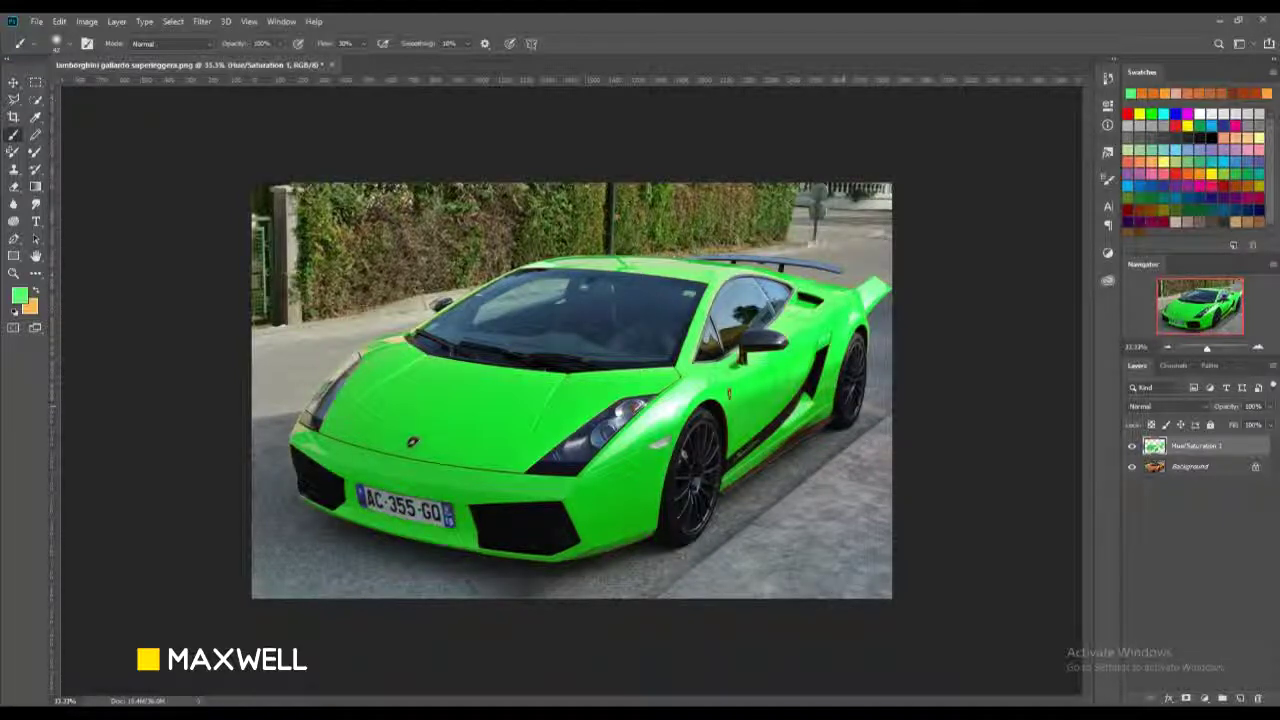
right_click(404, 368)
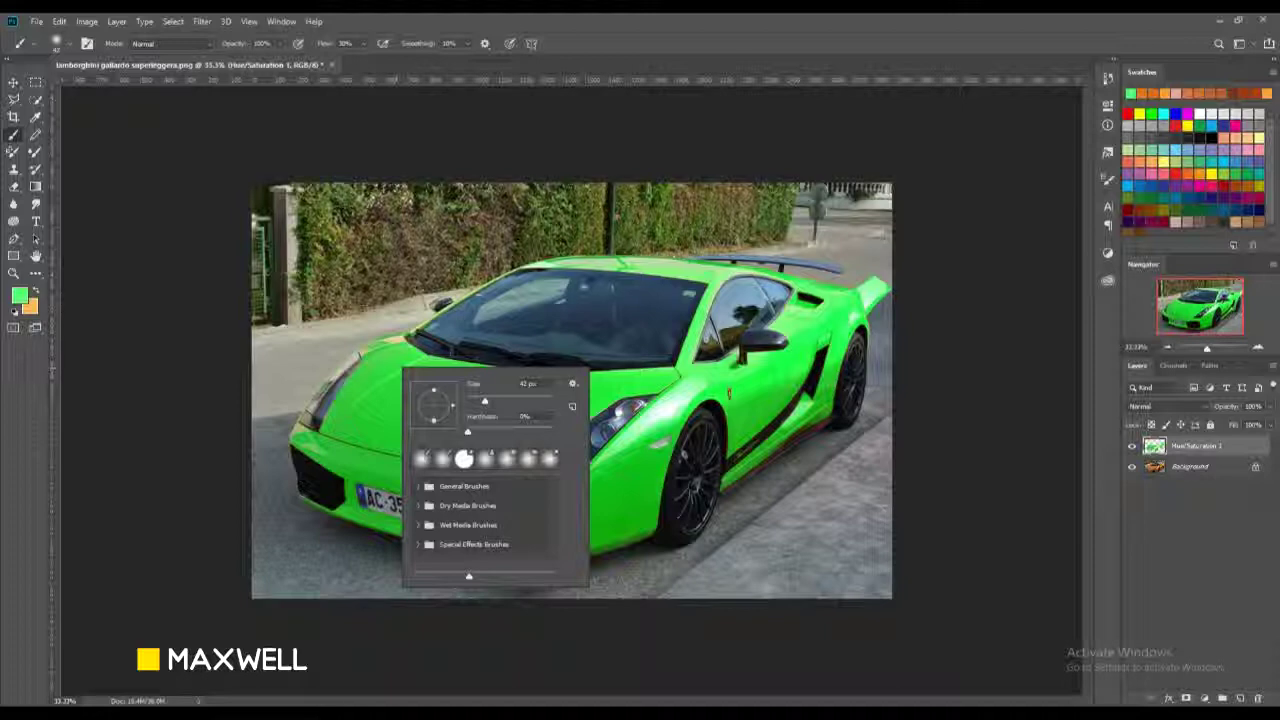
key("Return")
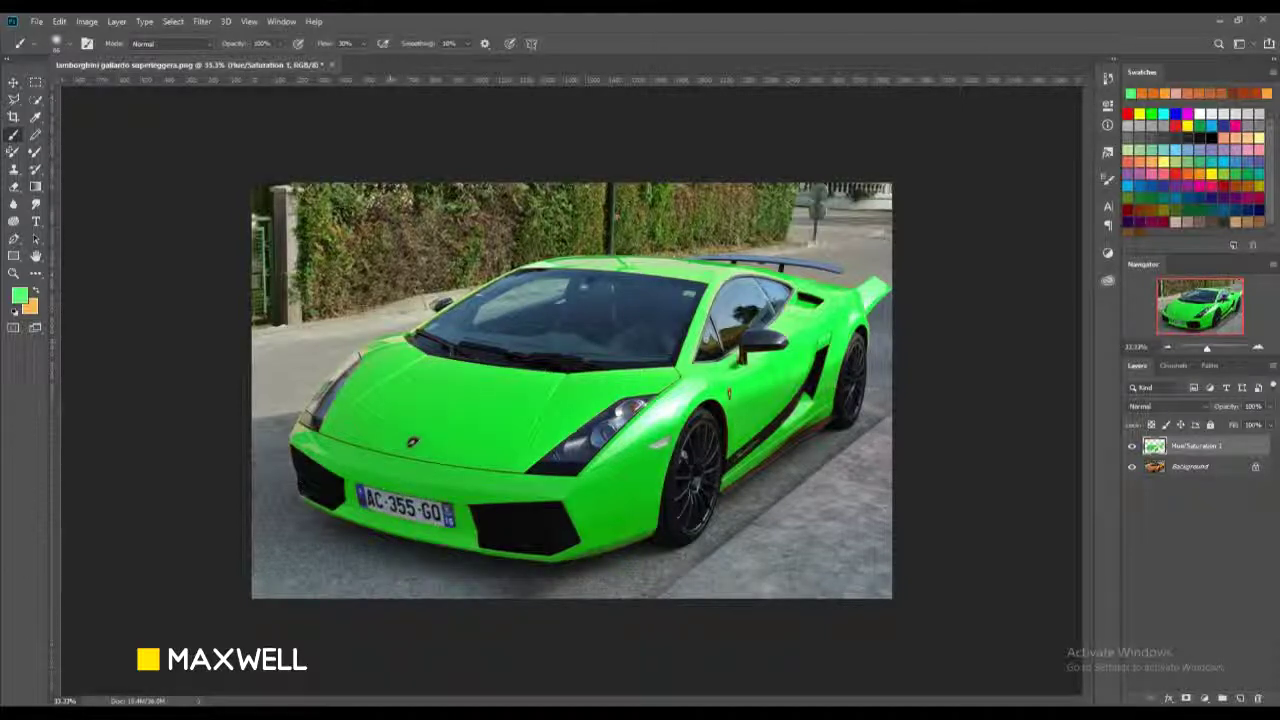